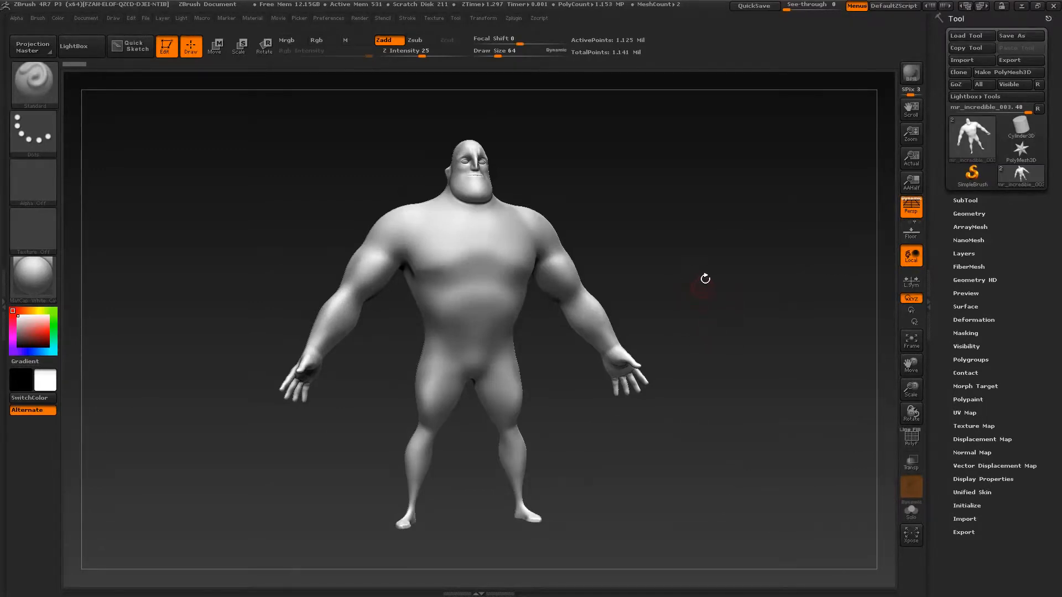
# - Examine the character's head, torso, arms and legs from front and three-quarter angles, close up and from a distance
pyautogui.moveTo(711, 303)
pyautogui.mouseDown()
pyautogui.moveTo(633, 298)
pyautogui.moveTo(713, 304)
pyautogui.moveTo(688, 309)
pyautogui.moveTo(747, 301)
pyautogui.moveTo(738, 319)
pyautogui.moveTo(682, 315)
pyautogui.moveTo(690, 297)
pyautogui.moveTo(666, 294)
pyautogui.moveTo(723, 305)
pyautogui.mouseUp()
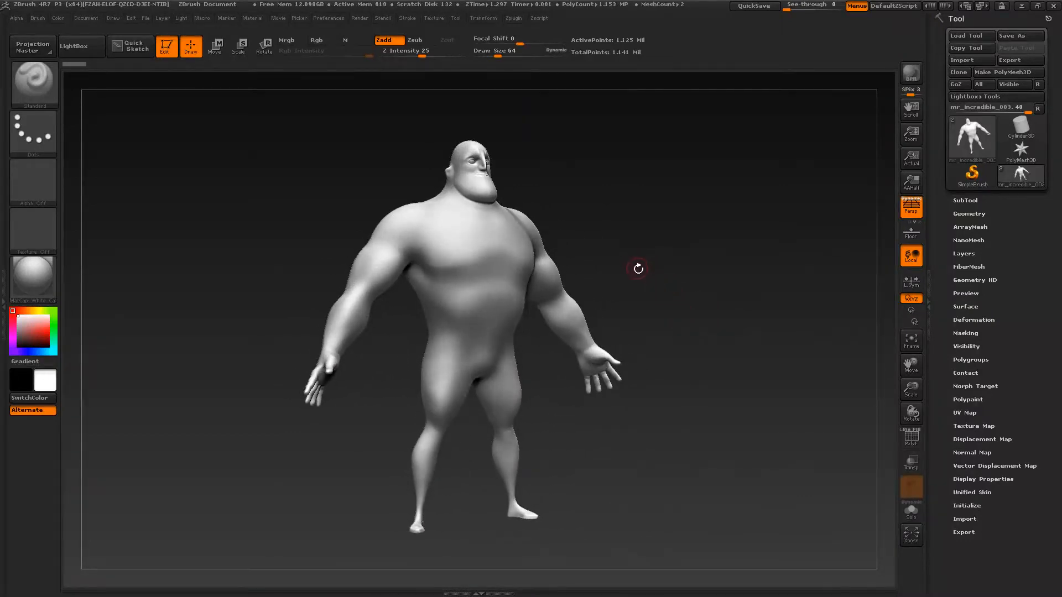
pyautogui.keyDown('alt'); pyautogui.moveTo(647, 282); pyautogui.dragTo(626, 394); pyautogui.keyUp('alt')
pyautogui.keyDown('alt'); pyautogui.moveTo(612, 338); pyautogui.dragTo(656, 341); pyautogui.keyUp('alt')
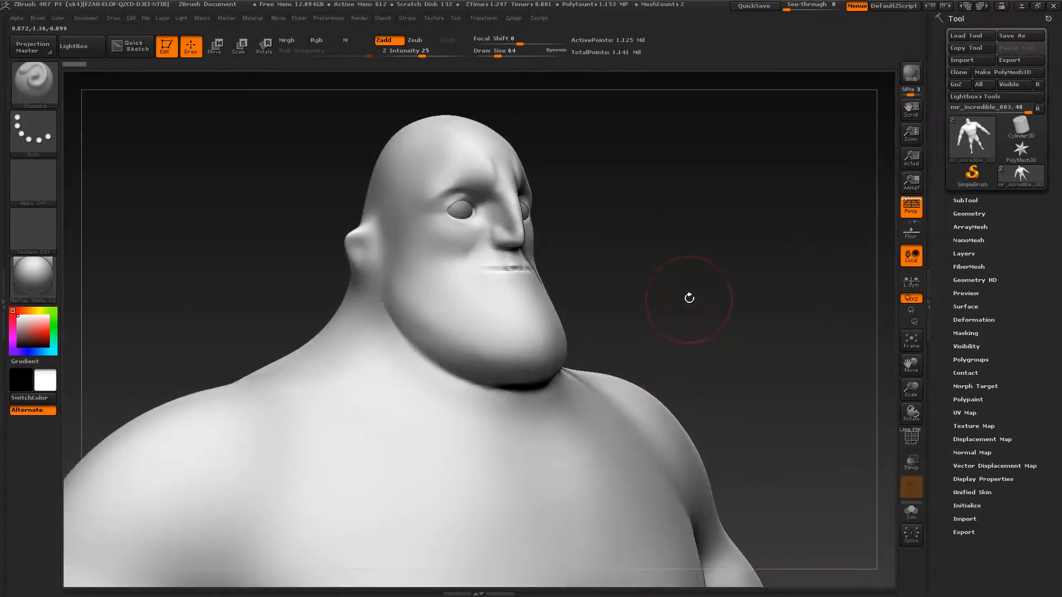
pyautogui.moveTo(689, 298)
pyautogui.mouseDown()
pyautogui.moveTo(717, 311)
pyautogui.moveTo(690, 310)
pyautogui.mouseUp()
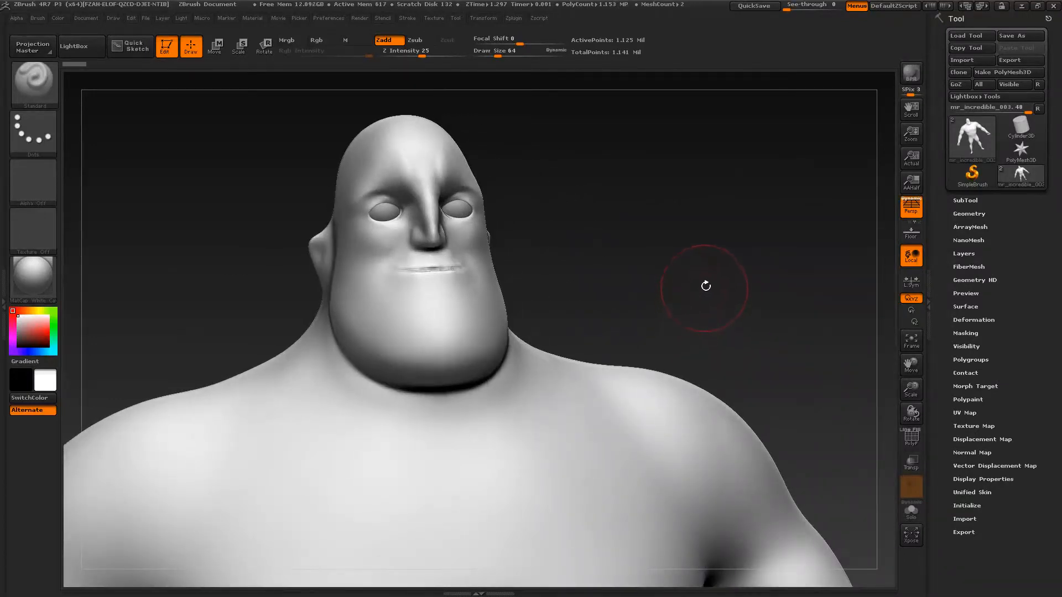
pyautogui.moveTo(700, 289)
pyautogui.mouseDown()
pyautogui.moveTo(683, 283)
pyautogui.moveTo(609, 330)
pyautogui.mouseUp()
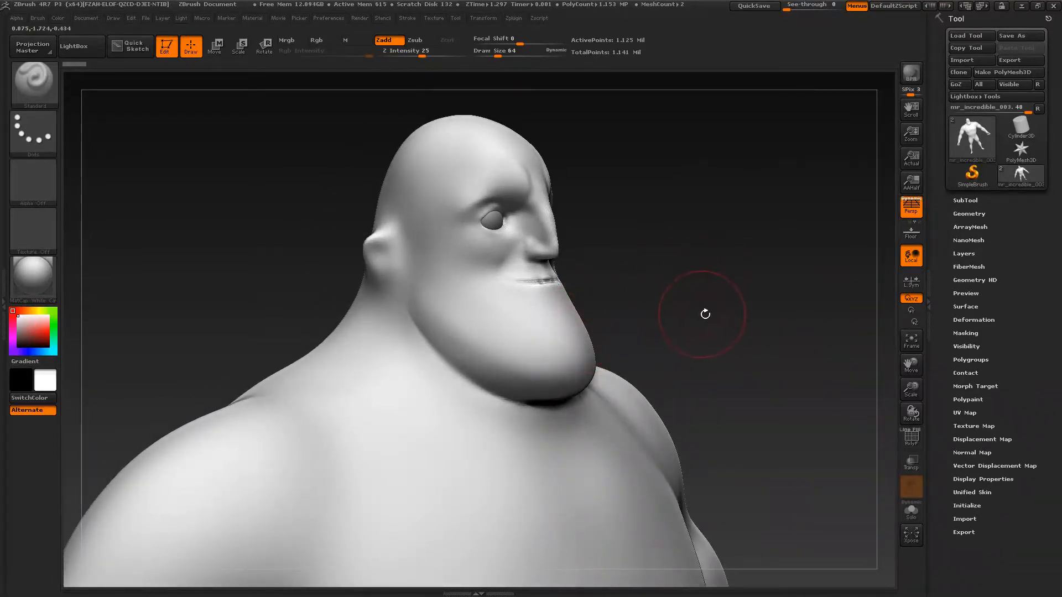
pyautogui.moveTo(722, 322)
pyautogui.keyDown('alt'); pyautogui.mouseDown()
pyautogui.moveTo(683, 344)
pyautogui.moveTo(698, 64)
pyautogui.moveTo(669, 359)
pyautogui.moveTo(617, 410)
pyautogui.mouseUp(); pyautogui.keyUp('alt')
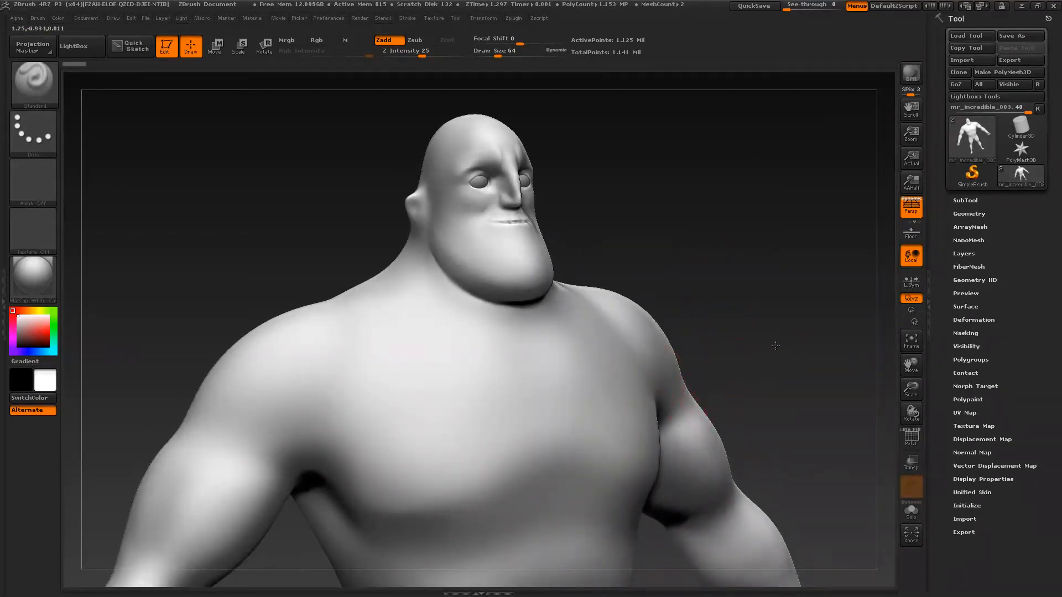
pyautogui.keyDown('alt'); pyautogui.moveTo(776, 346); pyautogui.dragTo(718, 279); pyautogui.keyUp('alt')
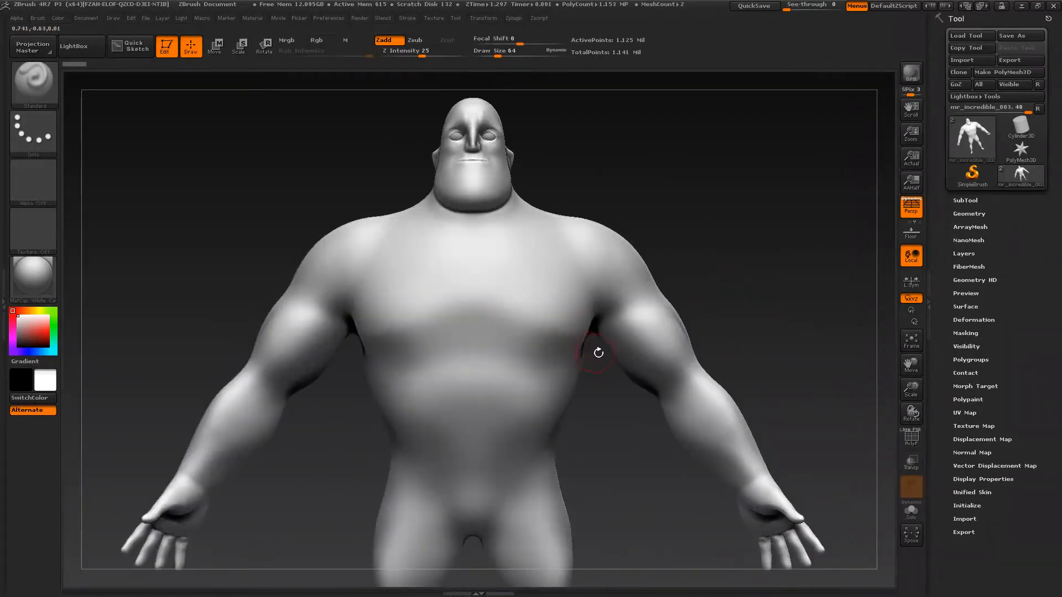
pyautogui.moveTo(756, 328); pyautogui.dragTo(785, 327)
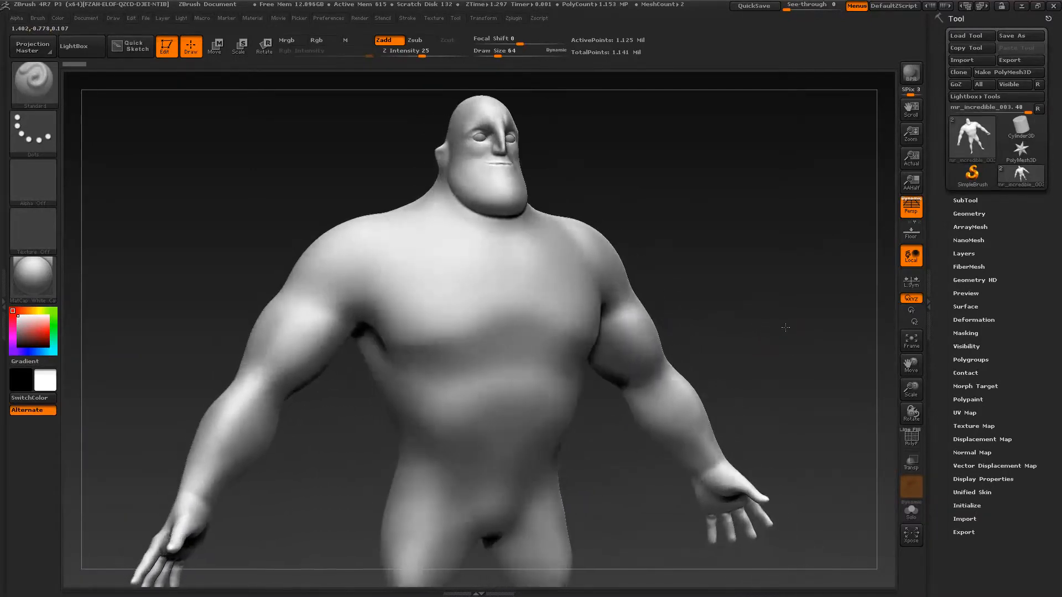
pyautogui.moveTo(726, 305)
pyautogui.mouseDown()
pyautogui.moveTo(785, 304)
pyautogui.moveTo(723, 298)
pyautogui.moveTo(722, 280)
pyautogui.mouseUp()
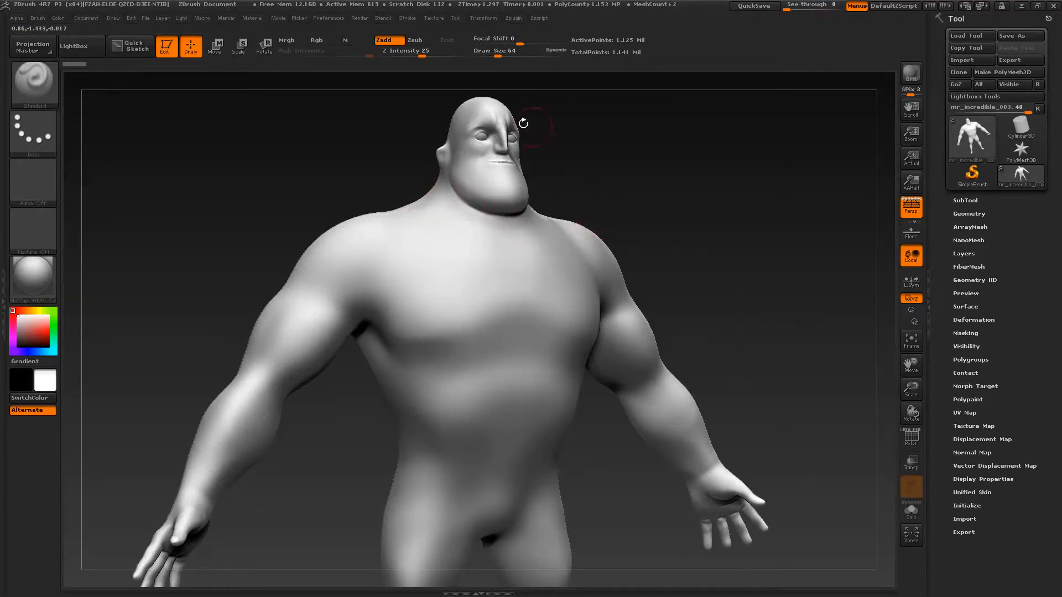
pyautogui.moveTo(748, 344)
pyautogui.keyDown('alt'); pyautogui.mouseDown()
pyautogui.moveTo(713, 372)
pyautogui.moveTo(712, 234)
pyautogui.mouseUp(); pyautogui.keyUp('alt')
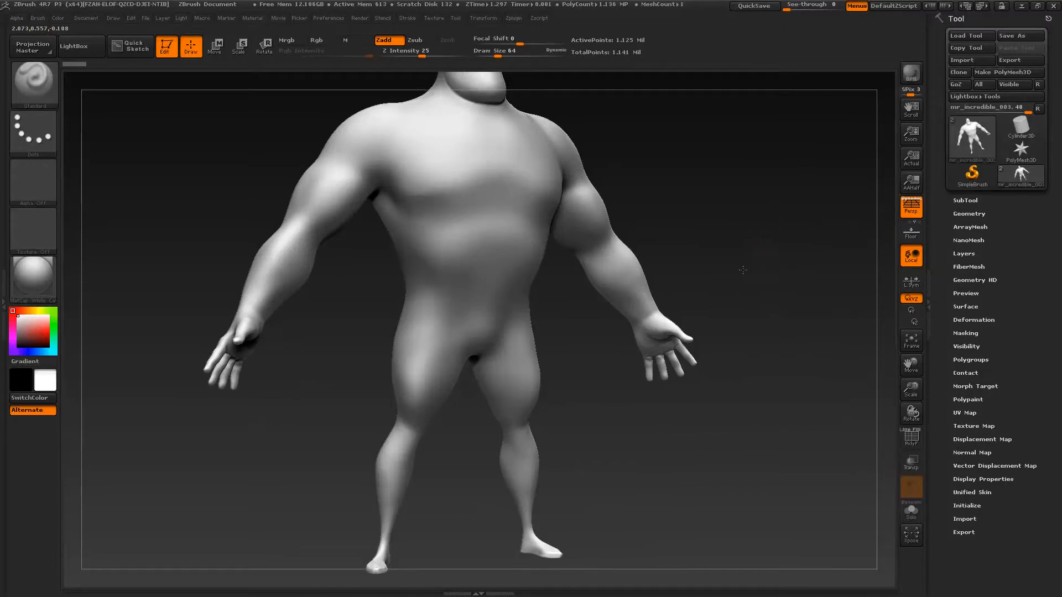
pyautogui.moveTo(777, 233)
pyautogui.keyDown('alt'); pyautogui.mouseDown()
pyautogui.moveTo(728, 311)
pyautogui.moveTo(691, 303)
pyautogui.moveTo(712, 238)
pyautogui.moveTo(706, 301)
pyautogui.moveTo(693, 311)
pyautogui.mouseUp(); pyautogui.keyUp('alt')
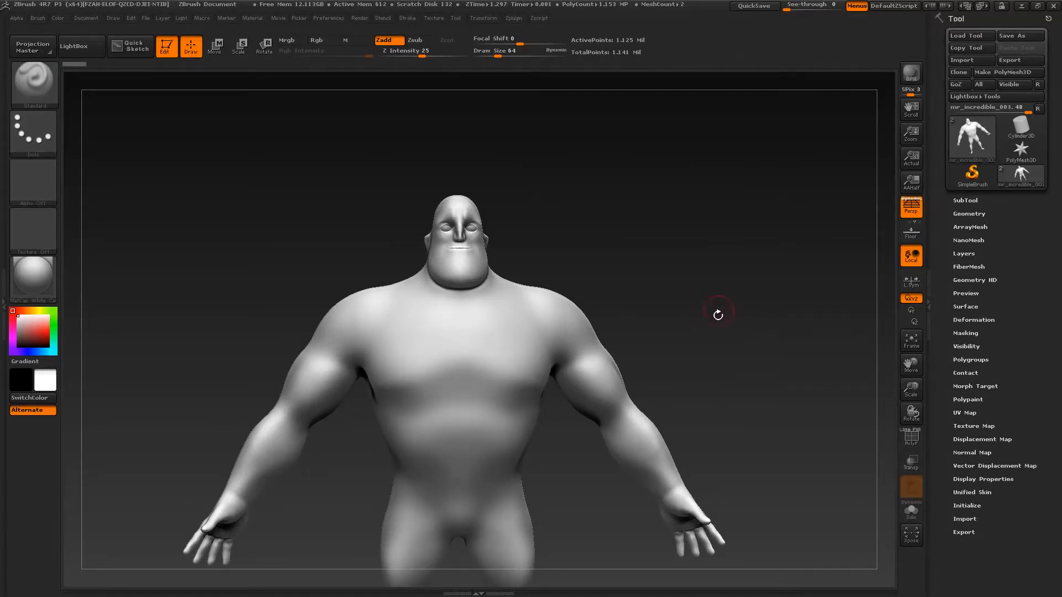
pyautogui.moveTo(708, 322)
pyautogui.mouseDown()
pyautogui.moveTo(653, 315)
pyautogui.moveTo(728, 323)
pyautogui.moveTo(713, 316)
pyautogui.mouseUp()
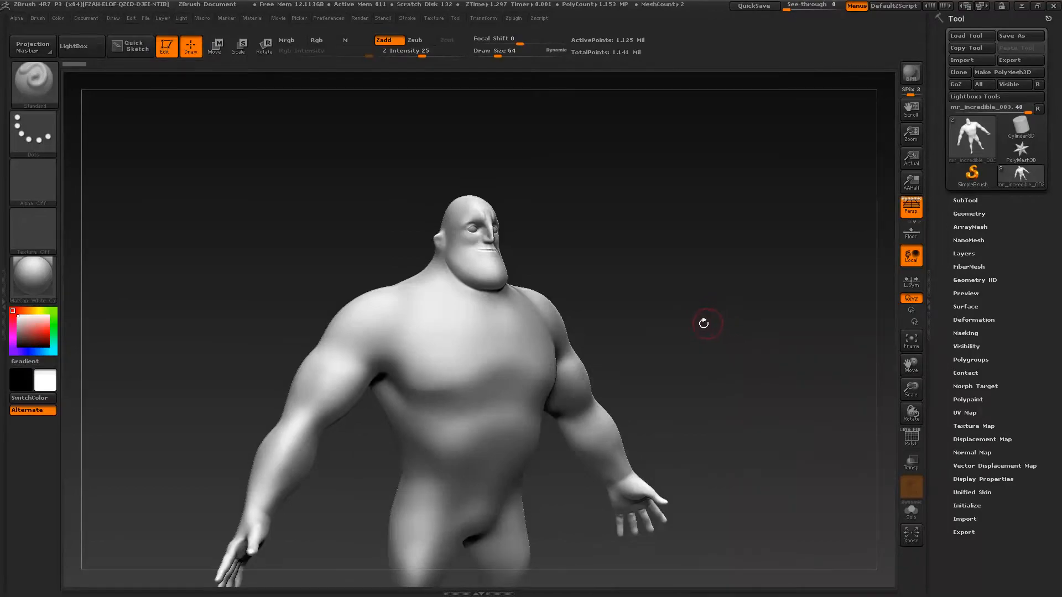
# - Switch to XnView, compare several Mr. Incredible reference images for the suit's collar and face, and return to ZBrush
pyautogui.hotkey('alt', 'Tab')
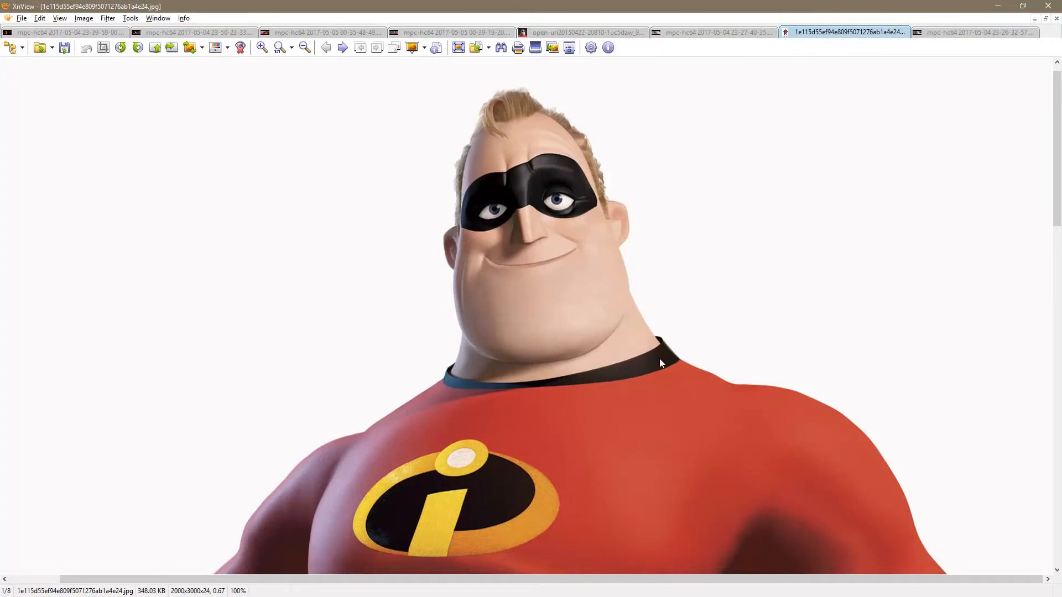
pyautogui.click(432, 33)
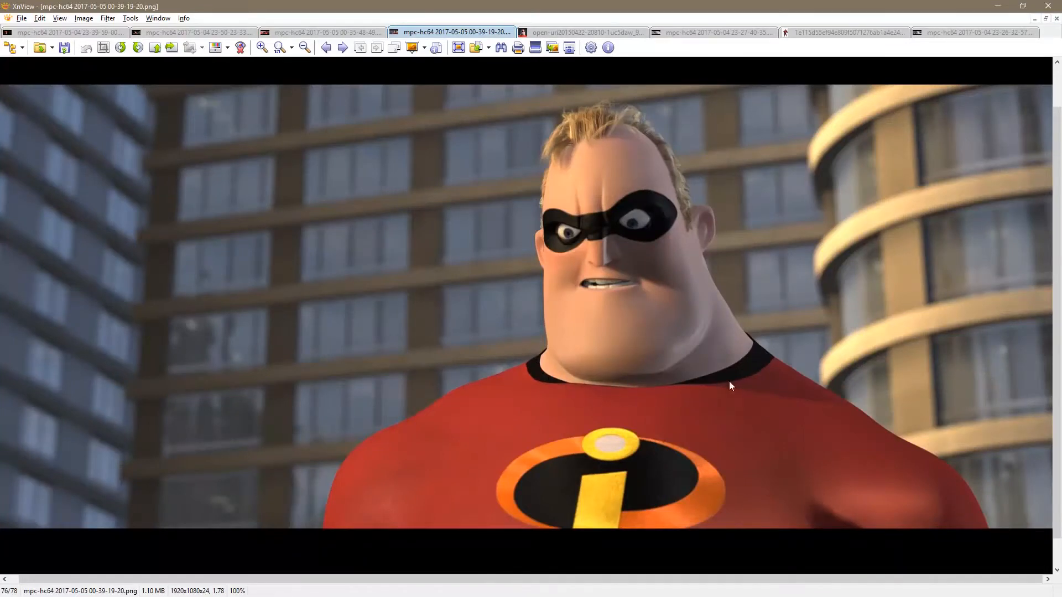
pyautogui.click(698, 34)
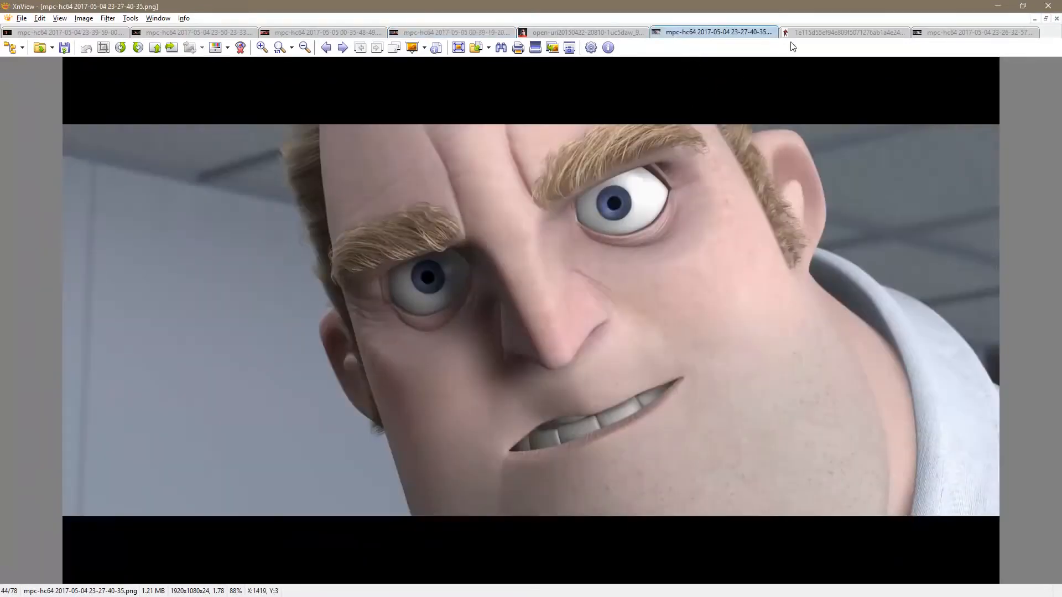
pyautogui.click(852, 33)
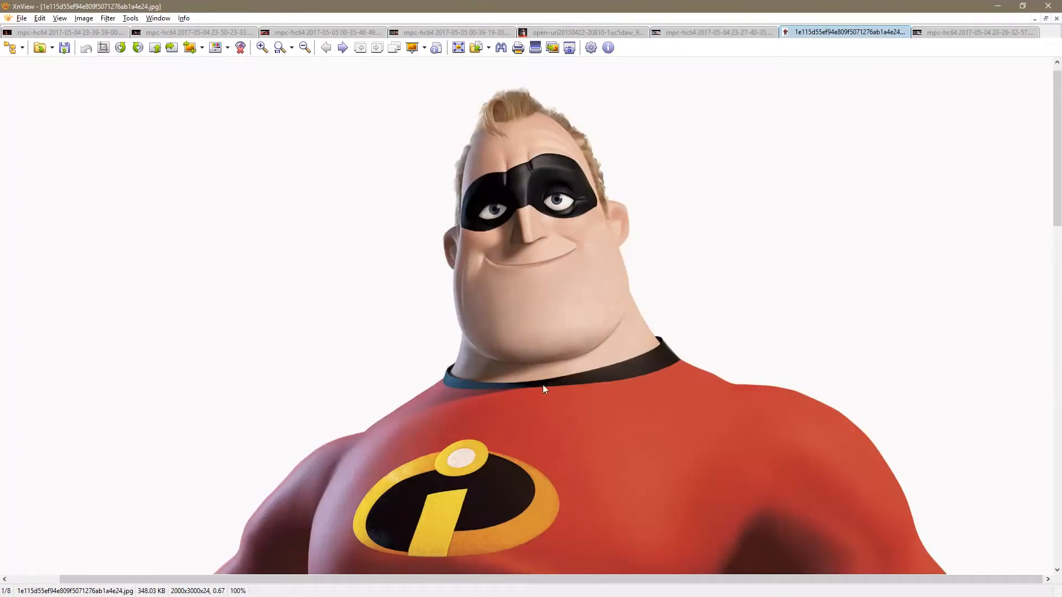
pyautogui.hotkey('alt', 'Tab')
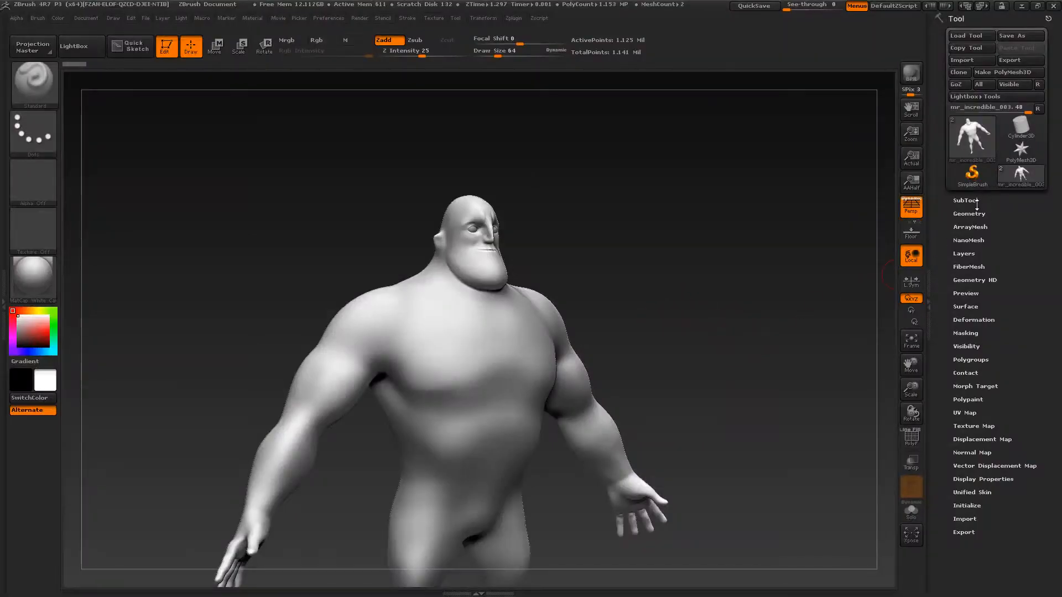
# - Duplicate the full-body subtool, select mr_incredible_003 and isolate it in Solo mode
pyautogui.click(976, 202)
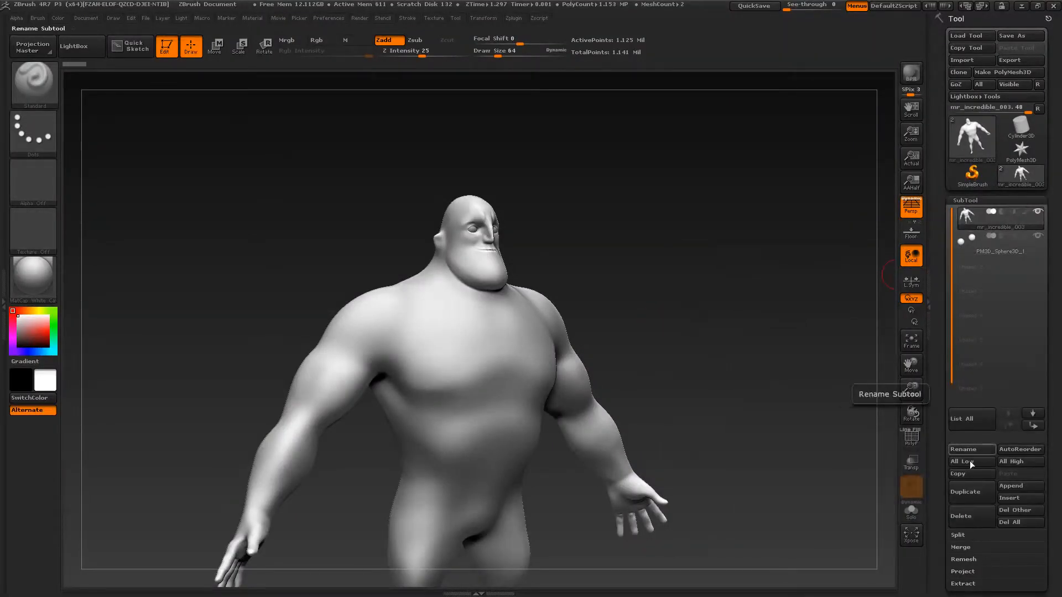
pyautogui.click(974, 493)
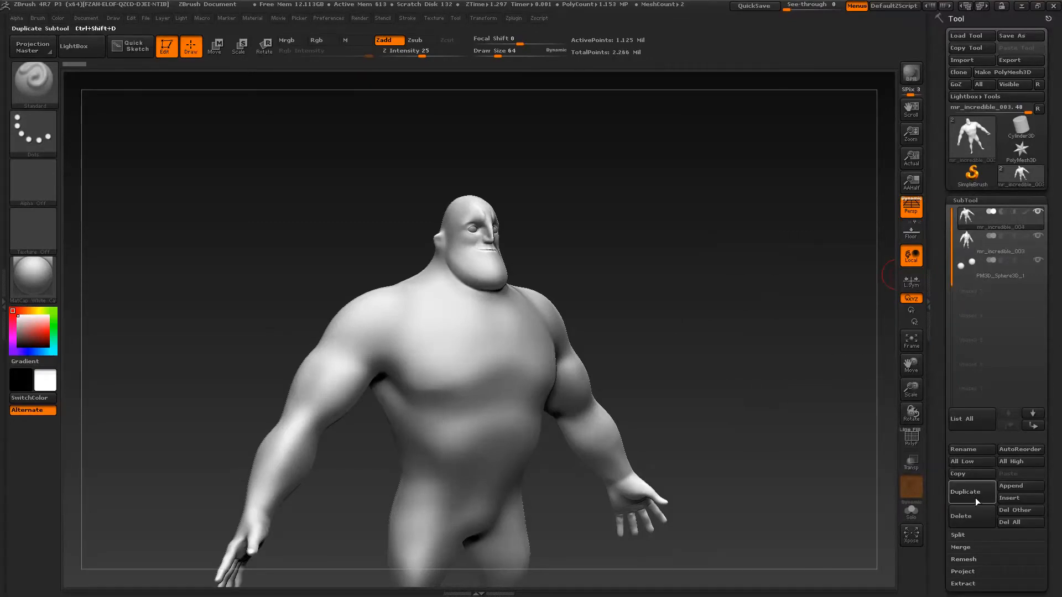
pyautogui.click(1029, 245)
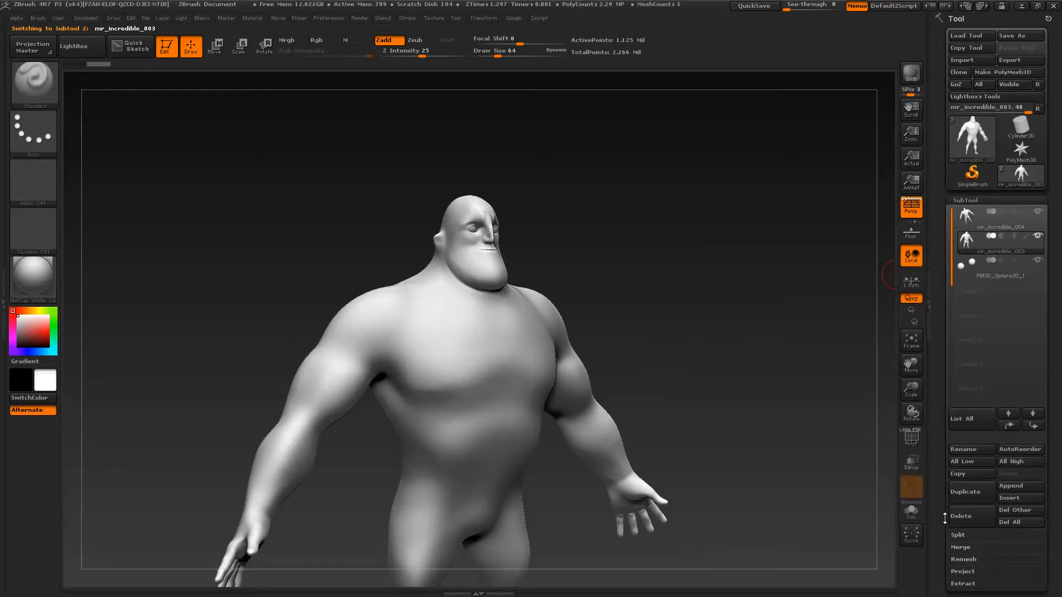
pyautogui.click(911, 510)
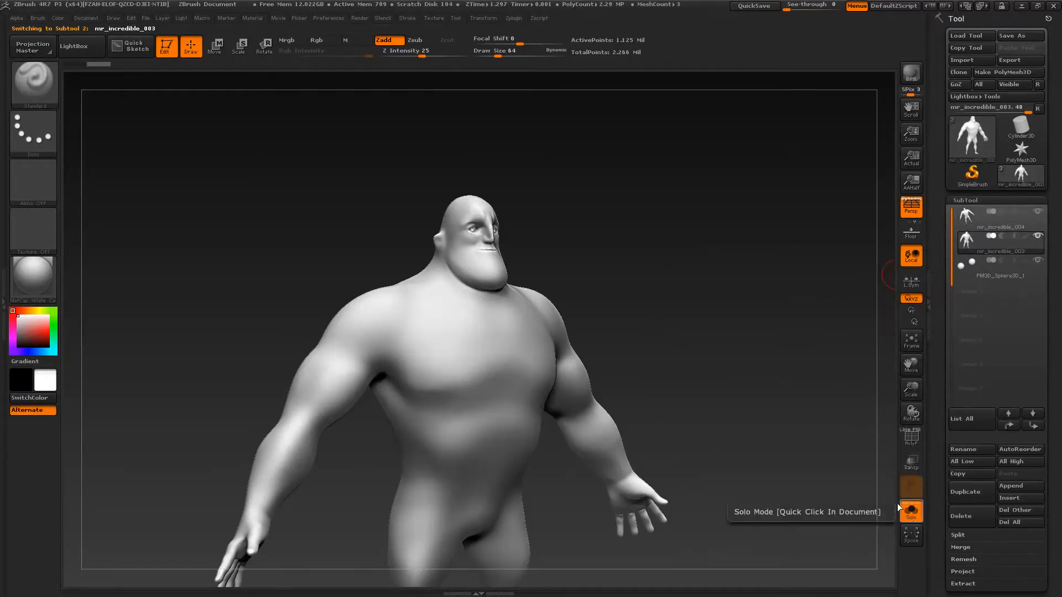
# - Turn off perspective and line up a side profile view of the character's head and upper body
pyautogui.moveTo(623, 291); pyautogui.dragTo(474, 177)
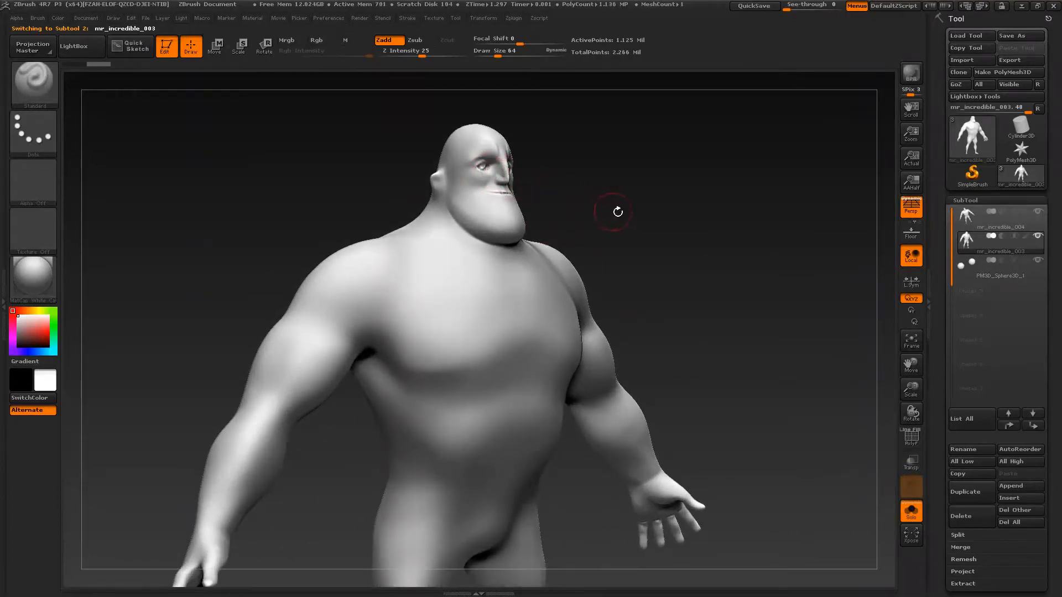
pyautogui.moveTo(621, 209)
pyautogui.mouseDown()
pyautogui.moveTo(651, 200)
pyautogui.moveTo(614, 322)
pyautogui.moveTo(630, 326)
pyautogui.mouseUp()
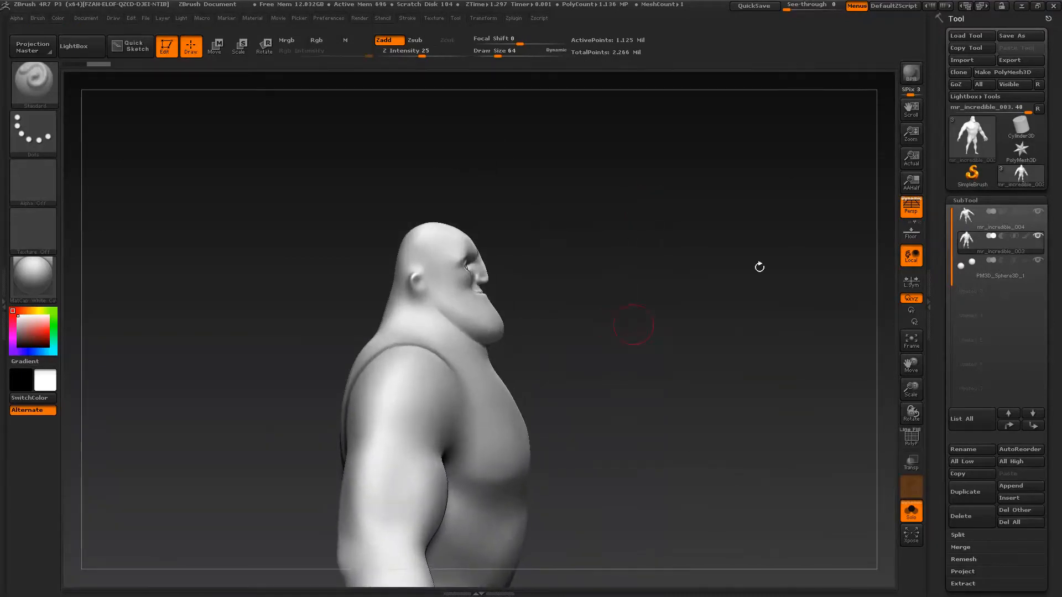
pyautogui.click(912, 210)
pyautogui.keyDown('alt'); pyautogui.moveTo(611, 390); pyautogui.dragTo(640, 377); pyautogui.keyUp('alt')
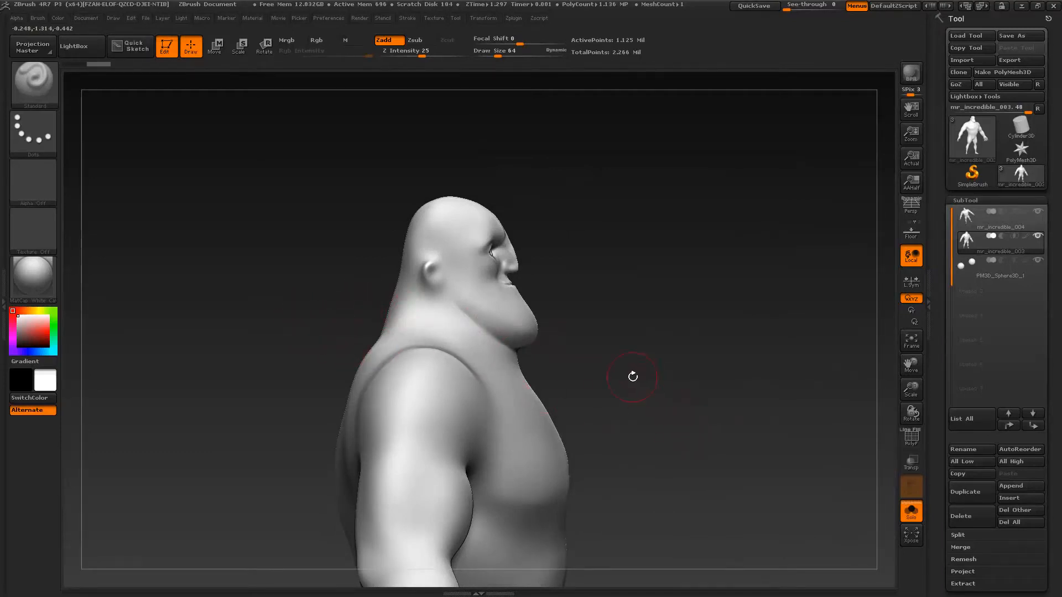
pyautogui.moveTo(633, 377)
pyautogui.keyDown('alt'); pyautogui.mouseDown()
pyautogui.moveTo(611, 368)
pyautogui.moveTo(645, 349)
pyautogui.moveTo(643, 388)
pyautogui.mouseUp(); pyautogui.keyUp('alt')
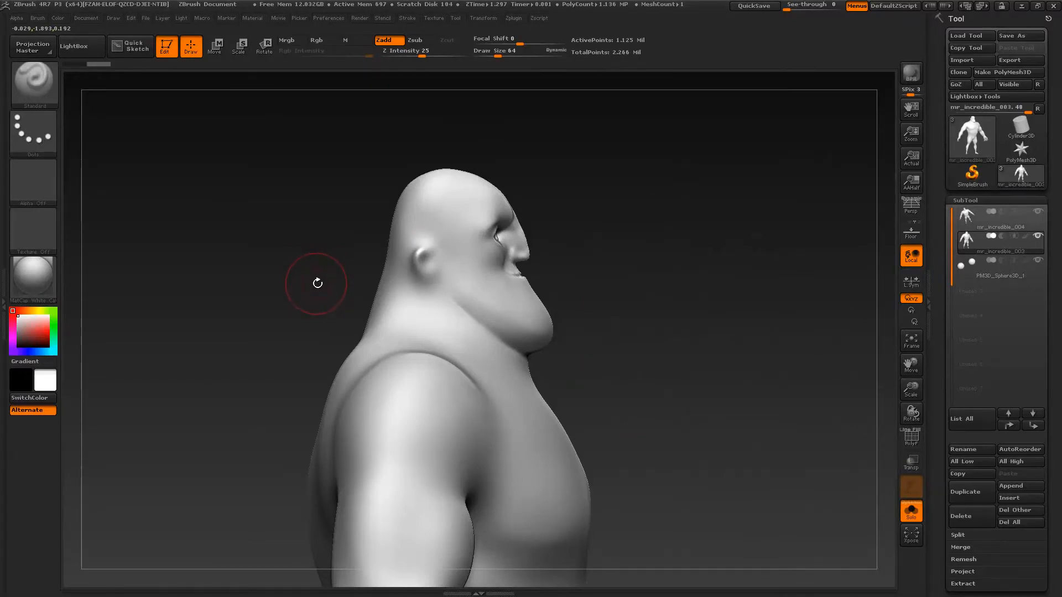
# - Display the body's polygroup colours with Draw Polyframe, keeping the colour fill on and hiding the wireframe lines
pyautogui.hotkey('shift', 'f')
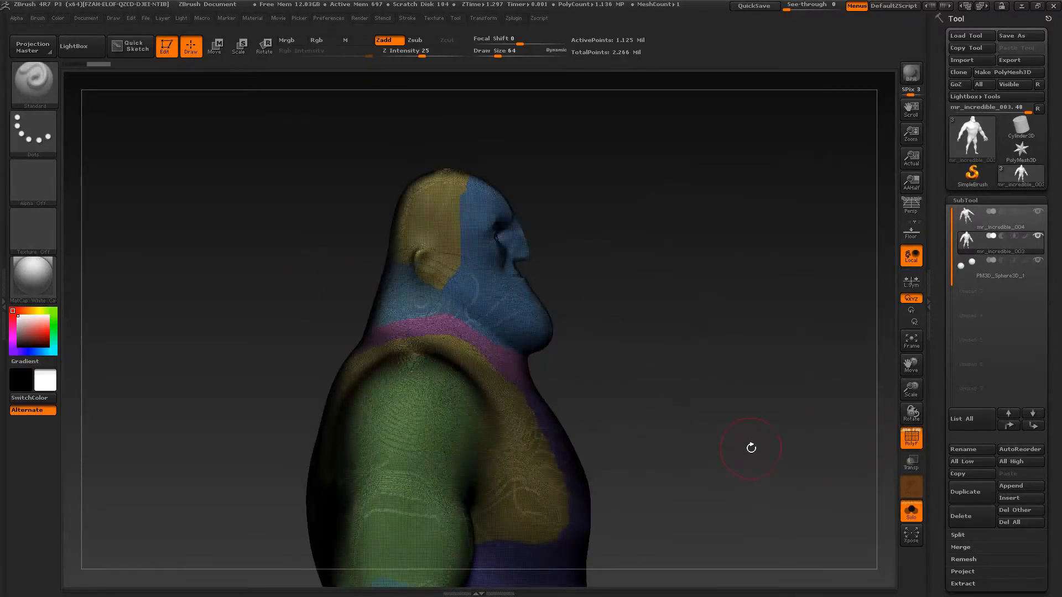
pyautogui.moveTo(751, 448); pyautogui.dragTo(719, 449)
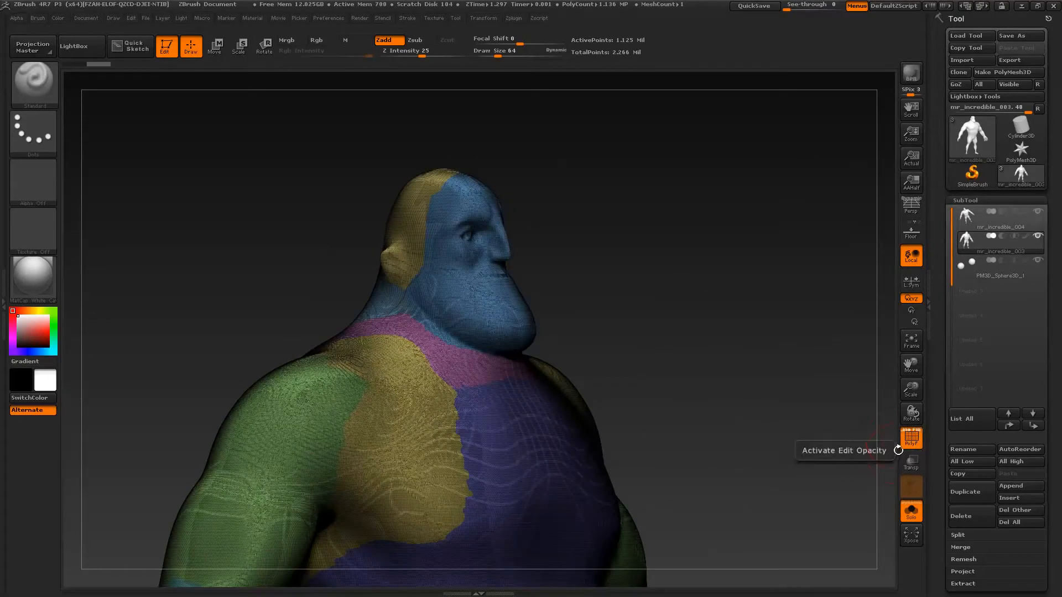
pyautogui.click(909, 436)
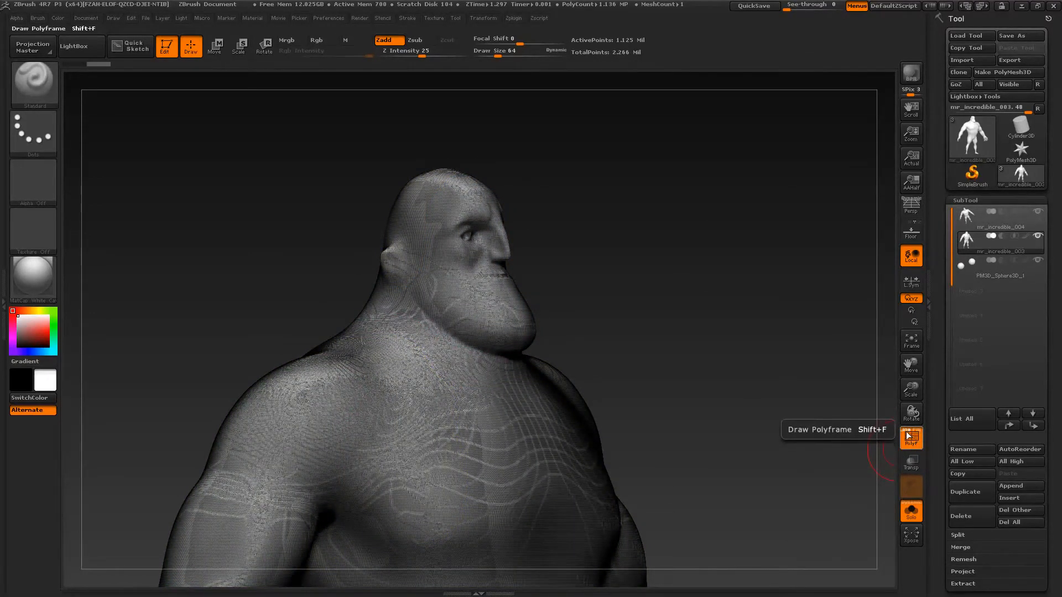
pyautogui.click(905, 431)
pyautogui.click(916, 431)
pyautogui.keyDown('alt'); pyautogui.moveTo(753, 445); pyautogui.dragTo(755, 380); pyautogui.keyUp('alt')
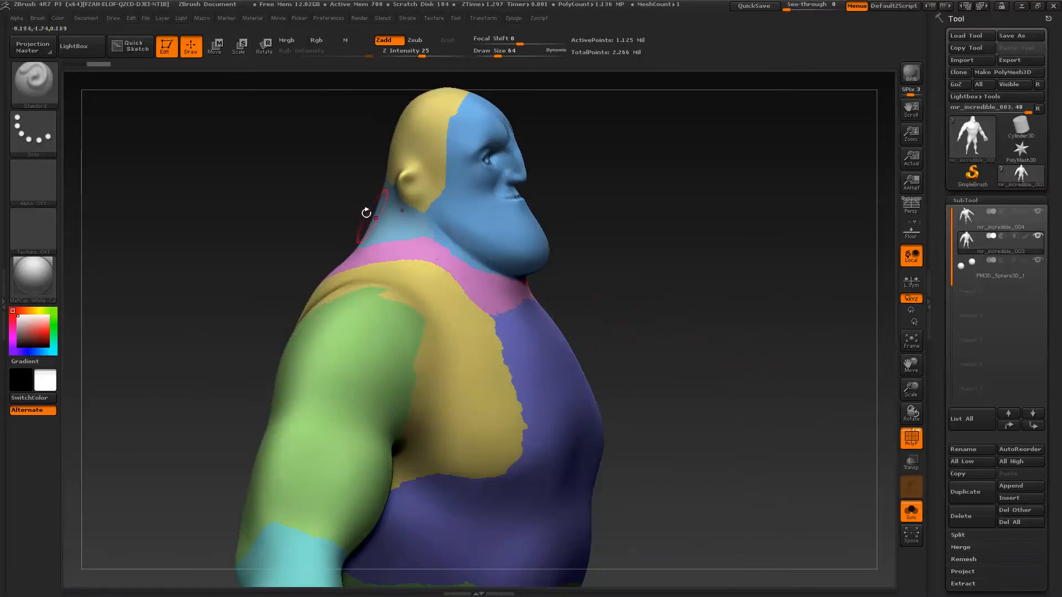
pyautogui.moveTo(750, 329); pyautogui.dragTo(719, 344)
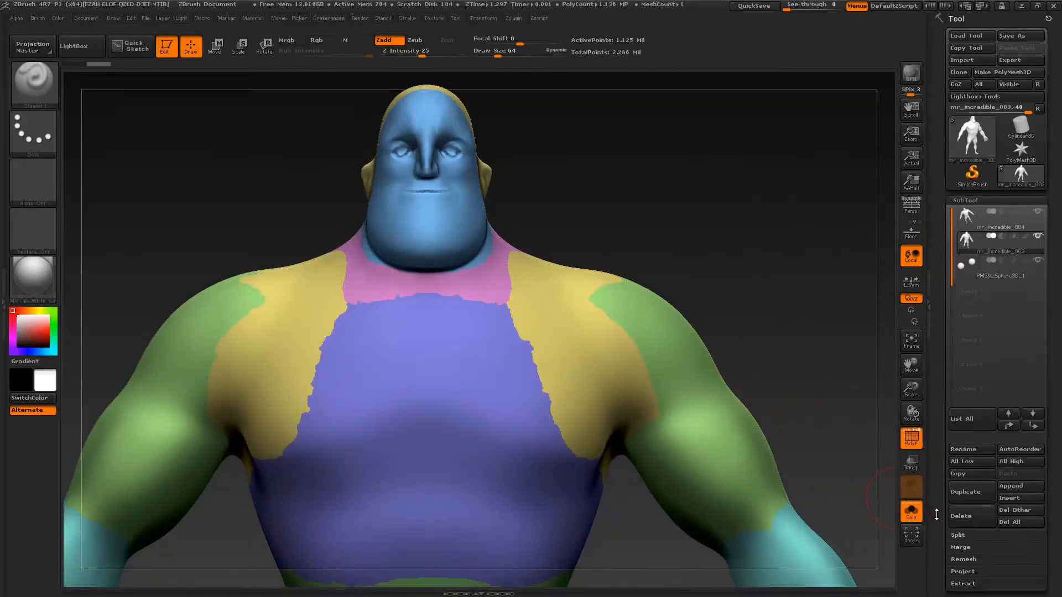
# - Combine the entire visible body into a single polygroup with GroupVisible
pyautogui.moveTo(936, 513); pyautogui.dragTo(937, 425)
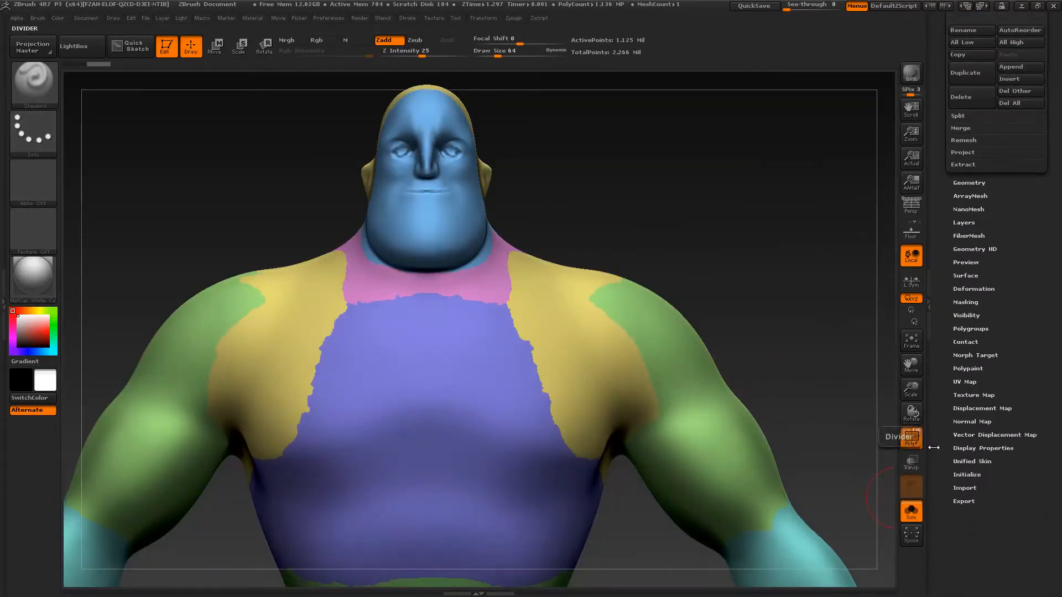
pyautogui.click(970, 329)
pyautogui.scroll(3, 1019, 313)
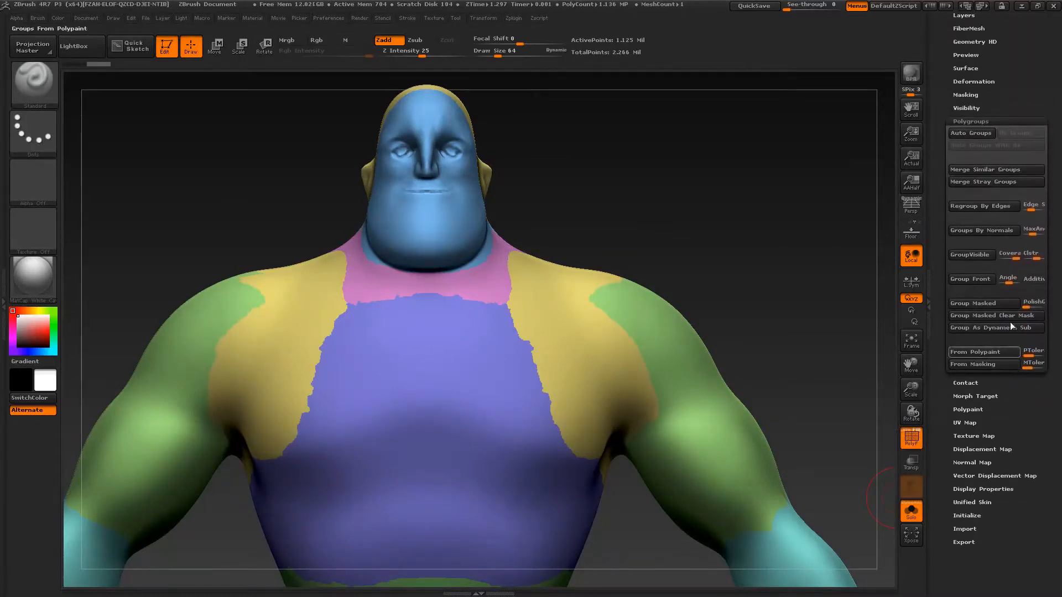
pyautogui.click(968, 256)
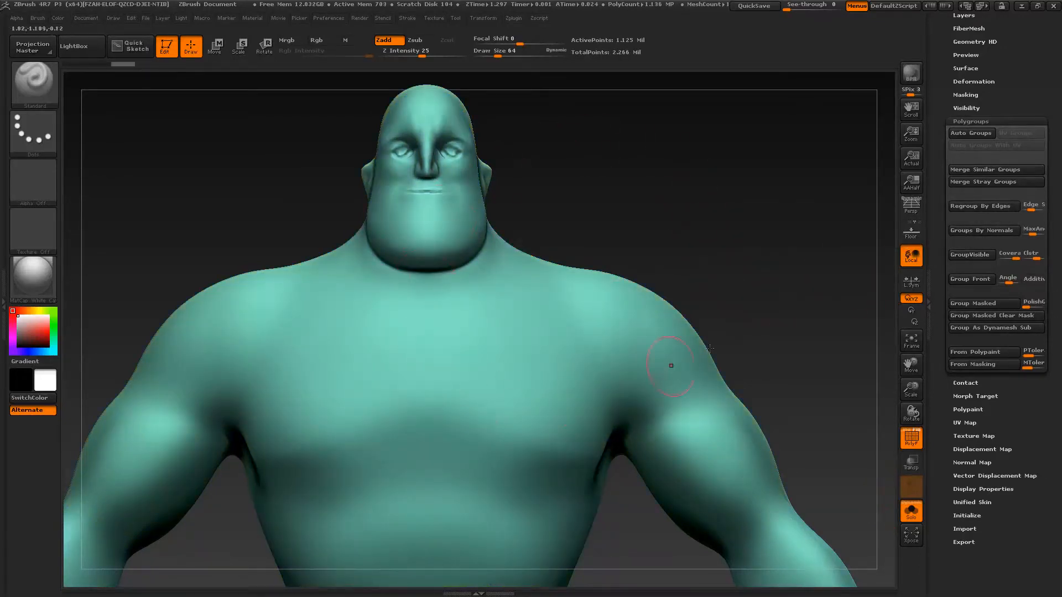
# - Return to the side profile of the head and set the selection brush to SliceCurve
pyautogui.keyDown('alt'); pyautogui.moveTo(751, 324); pyautogui.dragTo(652, 380); pyautogui.keyUp('alt')
pyautogui.keyDown('alt'); pyautogui.moveTo(650, 418); pyautogui.dragTo(700, 276); pyautogui.keyUp('alt')
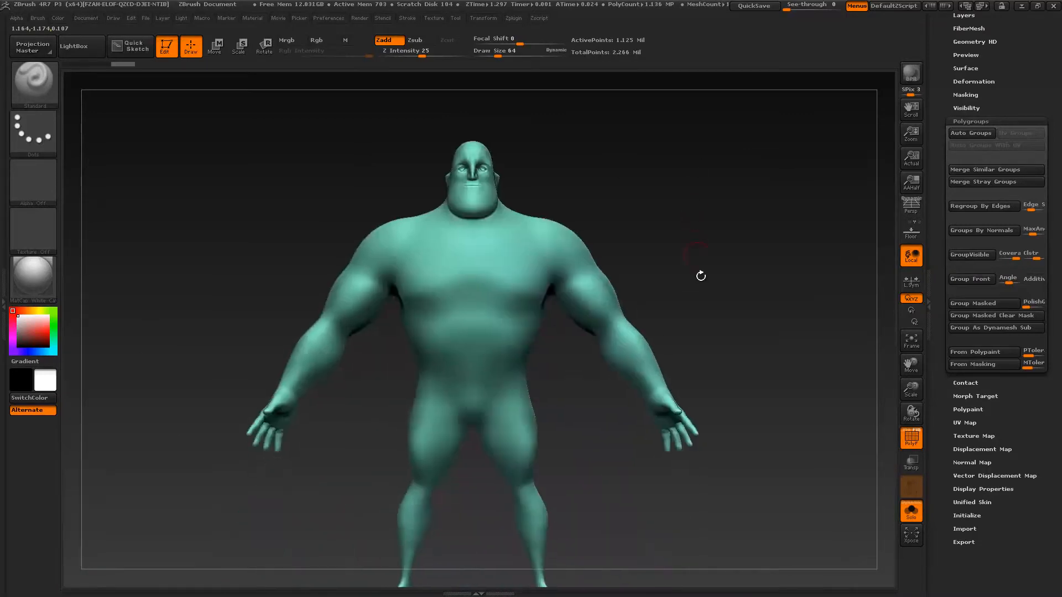
pyautogui.keyDown('alt'); pyautogui.moveTo(721, 311); pyautogui.dragTo(663, 381); pyautogui.keyUp('alt')
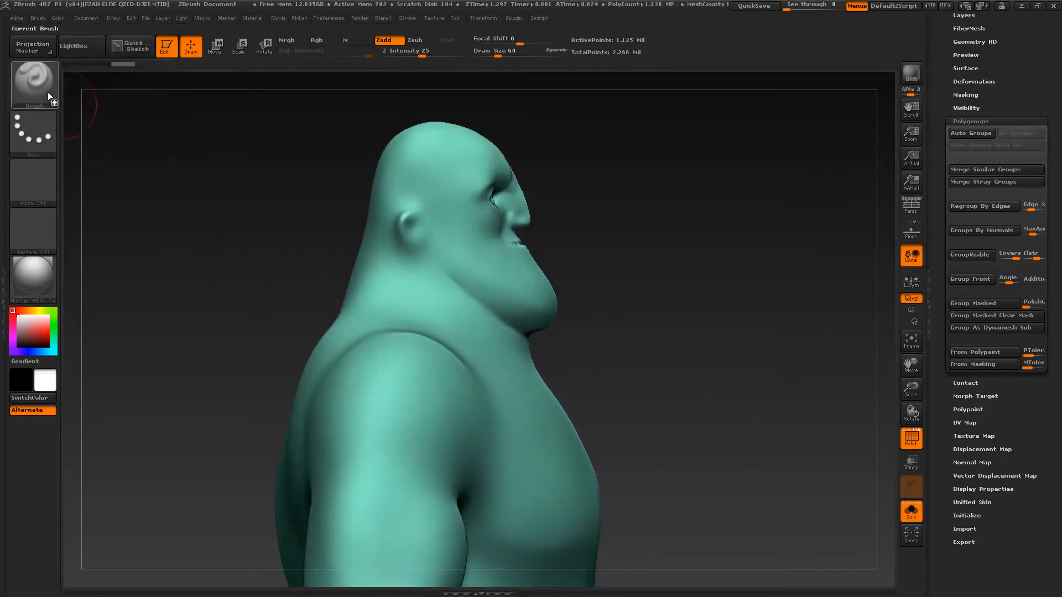
pyautogui.hotkey('ctrl', 'shift')
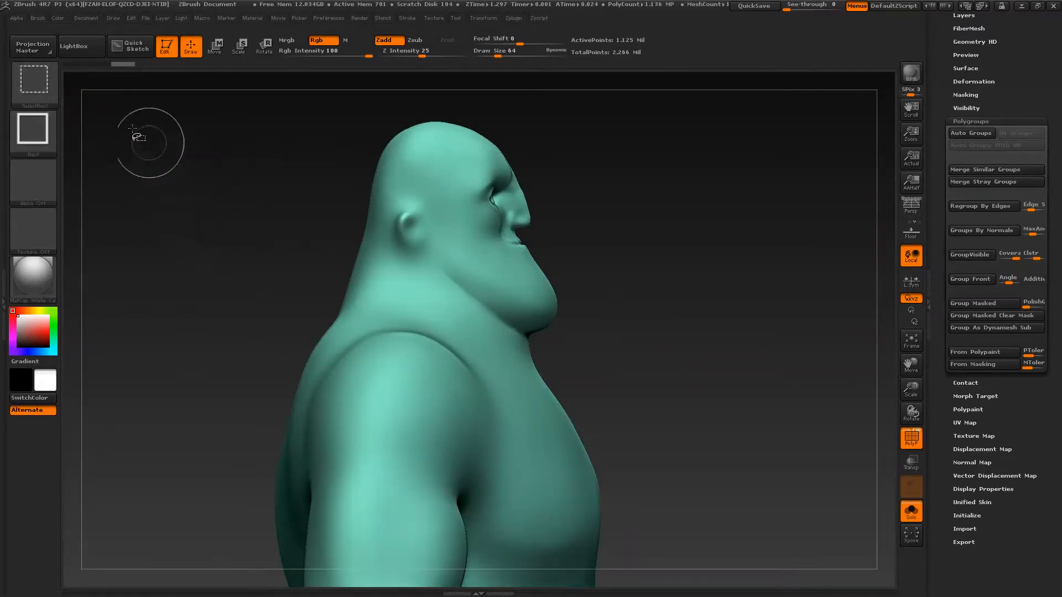
pyautogui.click(41, 87)
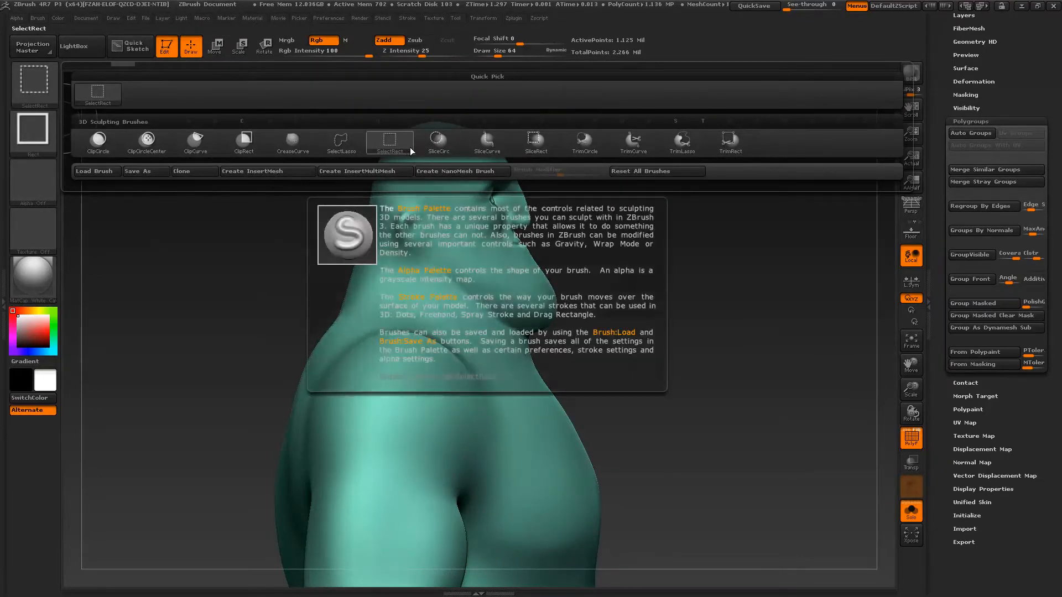
pyautogui.click(487, 147)
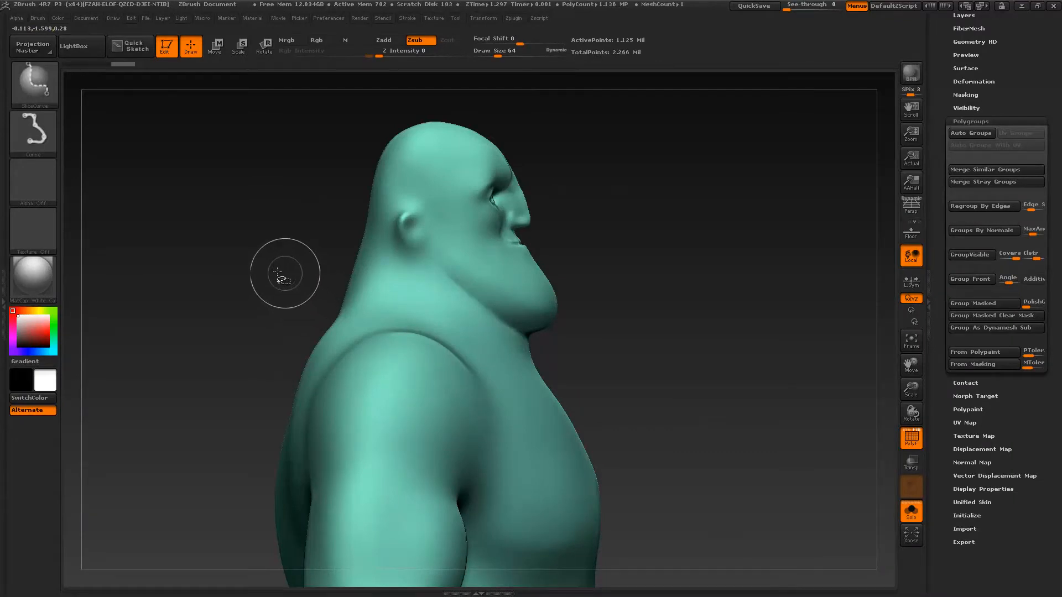
# - Try slicing the neck along a line sloping from the nape to below the chin, and compare it with the suit's collar reference
pyautogui.moveTo(285, 281); pyautogui.dragTo(614, 378)
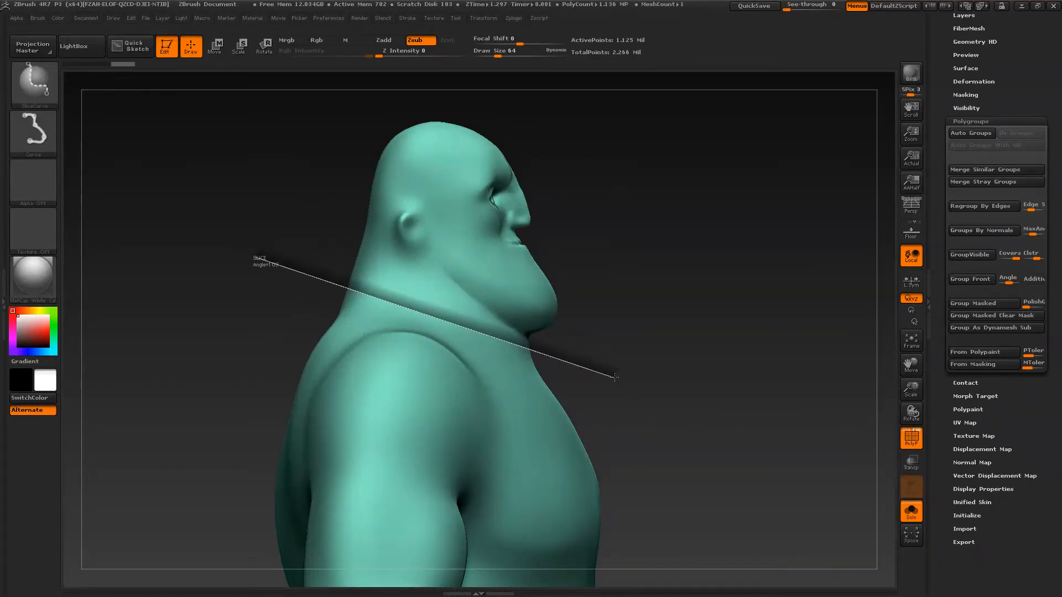
pyautogui.moveTo(614, 378)
pyautogui.mouseDown()
pyautogui.moveTo(633, 339)
pyautogui.moveTo(616, 384)
pyautogui.moveTo(602, 372)
pyautogui.moveTo(615, 368)
pyautogui.moveTo(610, 380)
pyautogui.mouseUp()
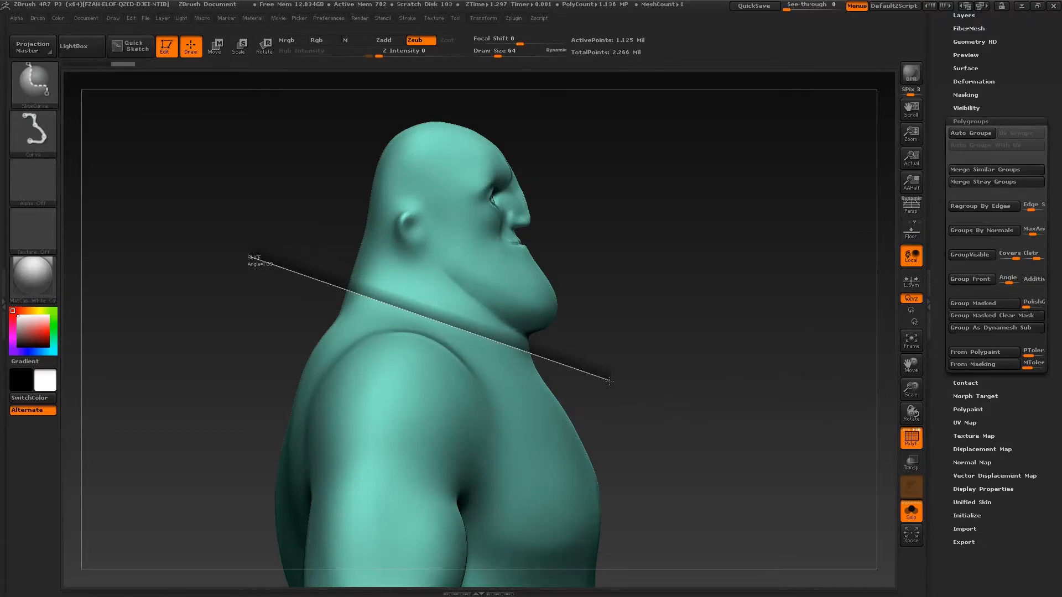
pyautogui.moveTo(610, 381); pyautogui.dragTo(608, 388)
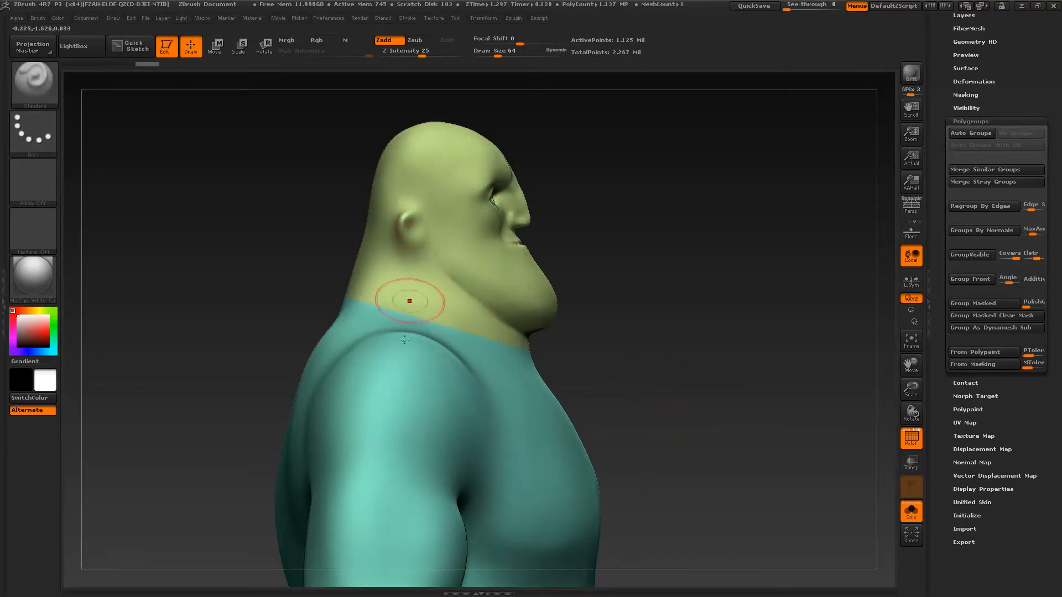
pyautogui.moveTo(690, 345); pyautogui.dragTo(687, 256)
pyautogui.hotkey('alt', 'Tab')
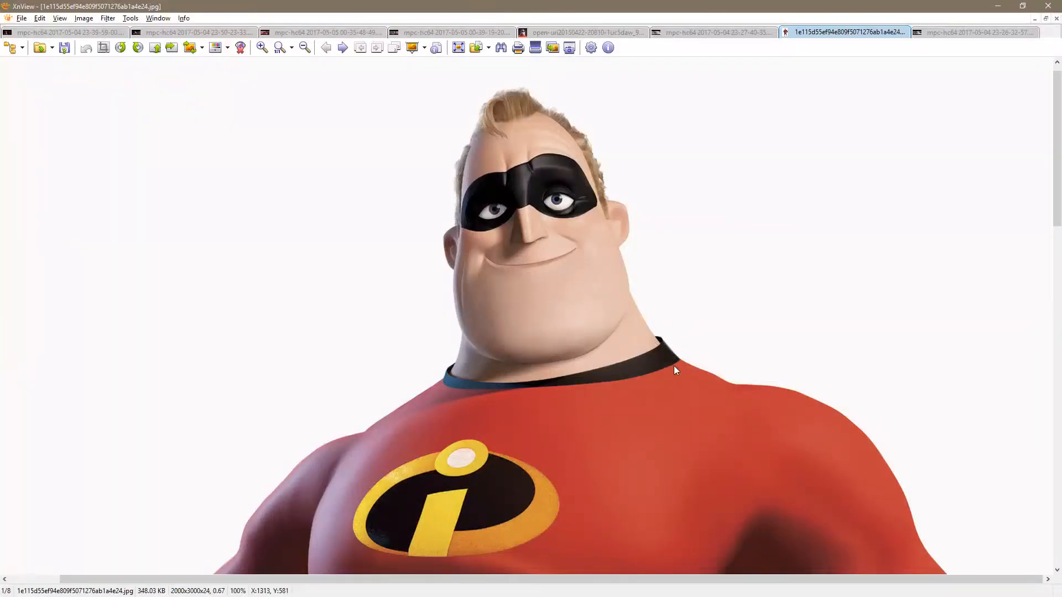
pyautogui.hotkey('alt', 'Tab')
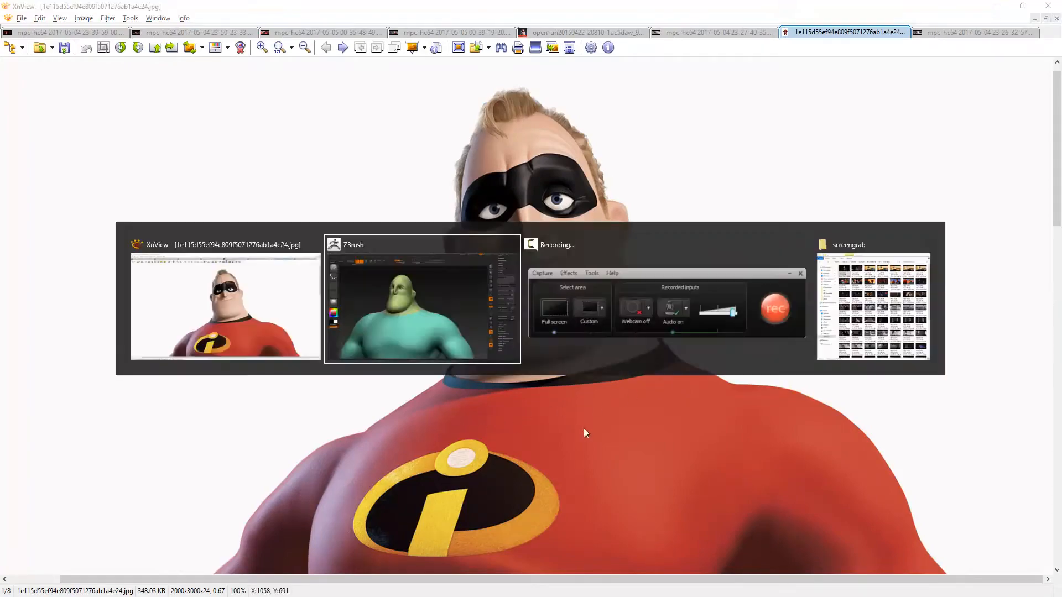
# - Undo the first neck slice and cut a new sloping SliceCurve line from the nape to just below the chin
pyautogui.moveTo(646, 281)
pyautogui.mouseDown()
pyautogui.moveTo(714, 287)
pyautogui.moveTo(708, 295)
pyautogui.mouseUp()
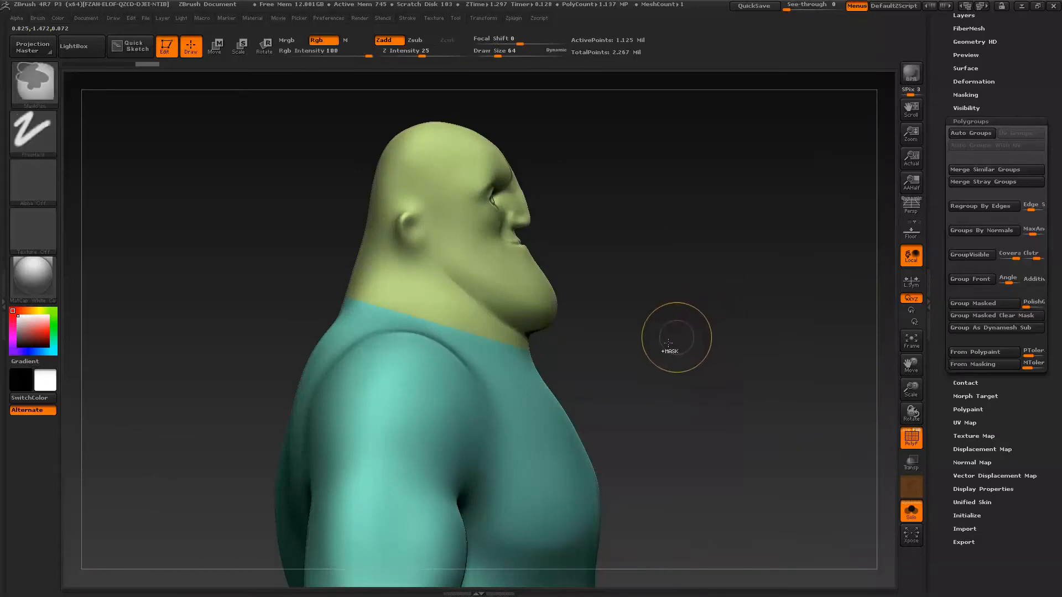
pyautogui.hotkey('ctrl', 'w')
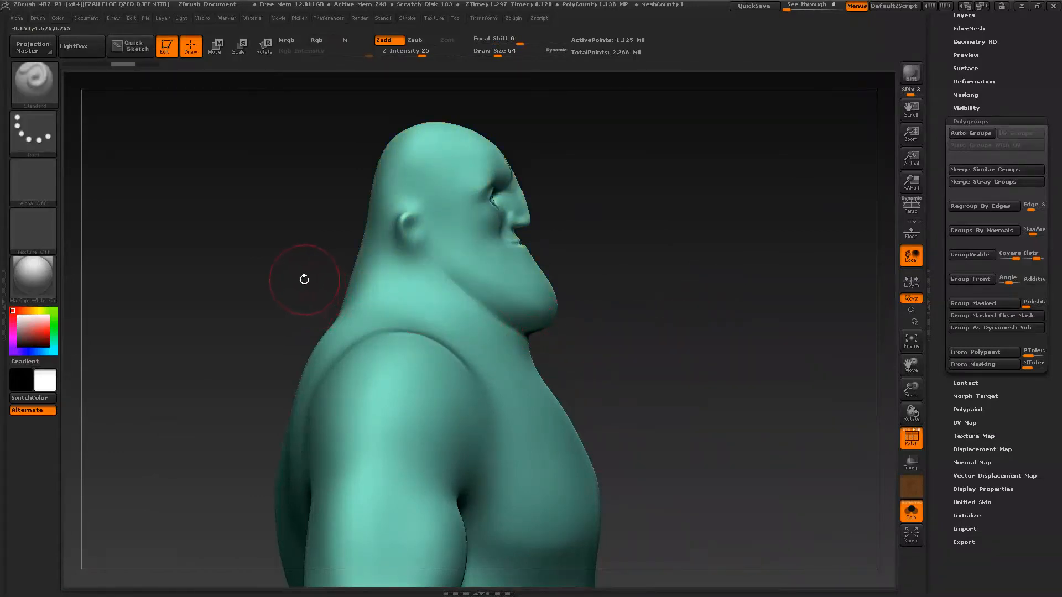
pyautogui.hotkey('ctrl', 'shift')
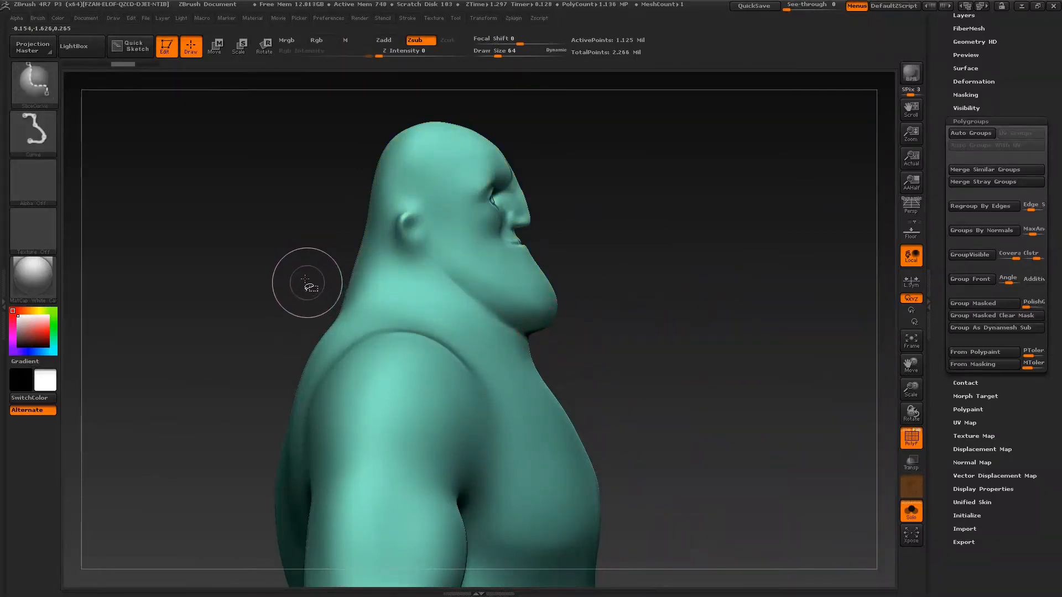
pyautogui.keyDown('ctrl'); pyautogui.keyDown('shift'); pyautogui.moveTo(302, 283); pyautogui.dragTo(607, 370); pyautogui.keyUp('shift'); pyautogui.keyUp('ctrl')
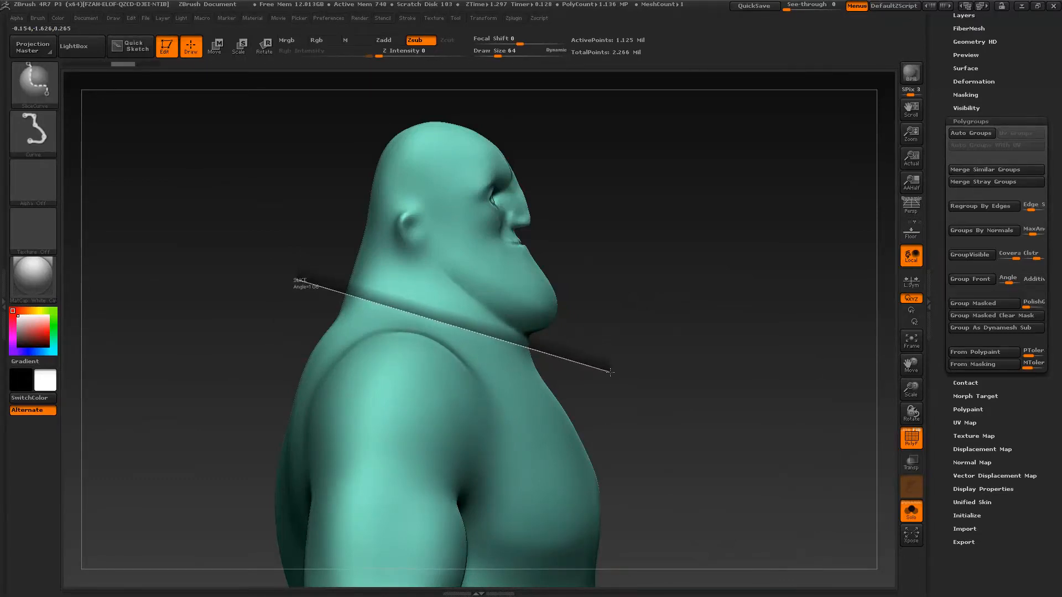
pyautogui.moveTo(610, 372)
pyautogui.keyDown('ctrl'); pyautogui.keyDown('shift'); pyautogui.mouseDown()
pyautogui.moveTo(614, 349)
pyautogui.moveTo(604, 377)
pyautogui.mouseUp(); pyautogui.keyUp('shift'); pyautogui.keyUp('ctrl')
# - Inspect the new head and body polygroup boundary from the front and compare it with the collar in the reference picture
pyautogui.moveTo(683, 360); pyautogui.dragTo(625, 352)
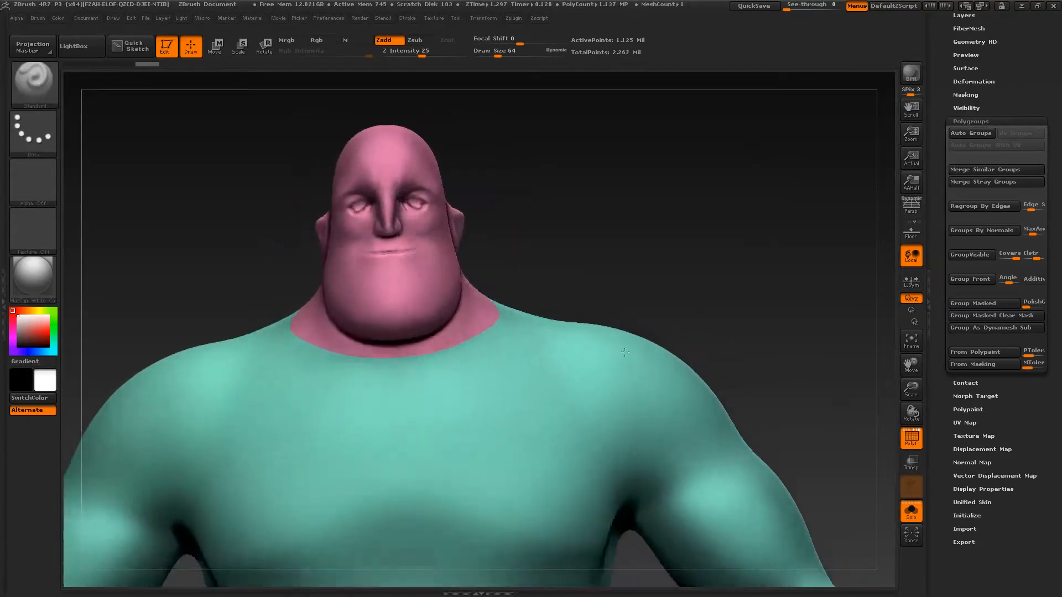
pyautogui.moveTo(659, 296)
pyautogui.mouseDown()
pyautogui.moveTo(626, 280)
pyautogui.moveTo(650, 296)
pyautogui.mouseUp()
pyautogui.hotkey('alt', 'Tab')
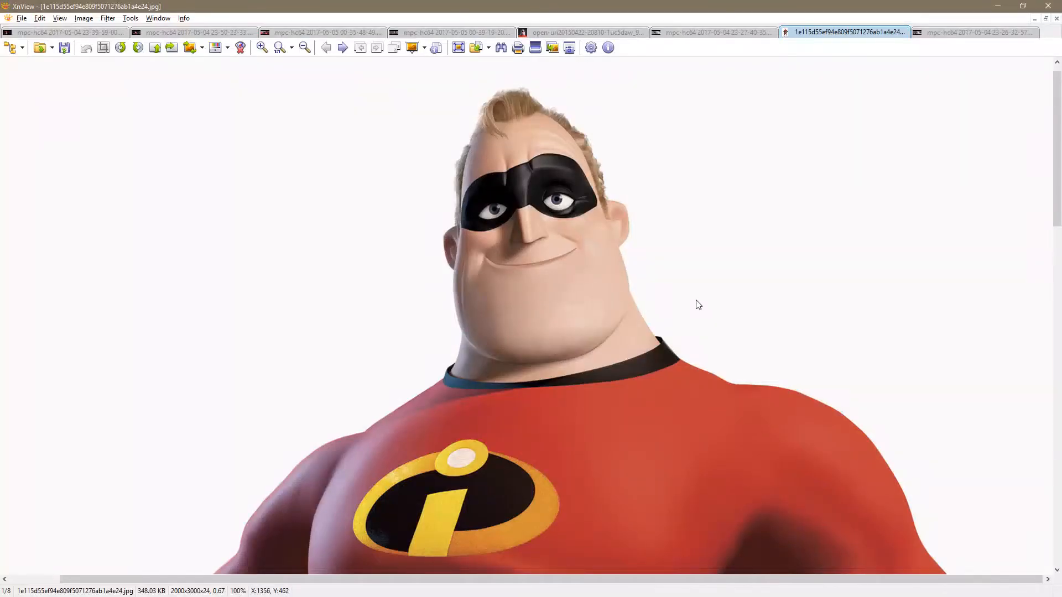
pyautogui.hotkey('alt', 'Tab')
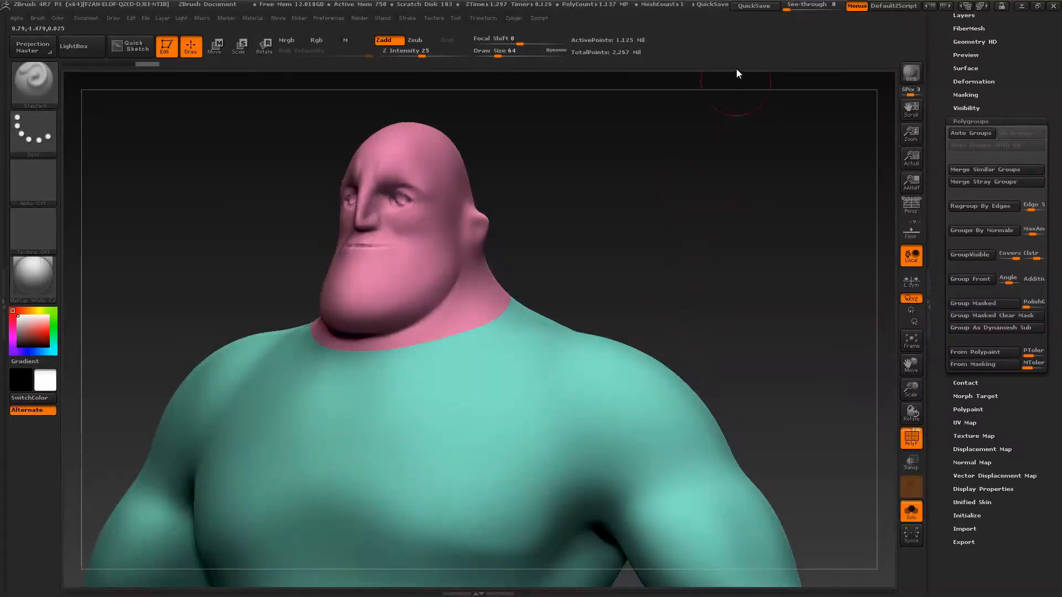
# - Set See-through to 30 and align the model's head and shoulders over the reference picture behind it
pyautogui.moveTo(786, 8); pyautogui.dragTo(802, 9)
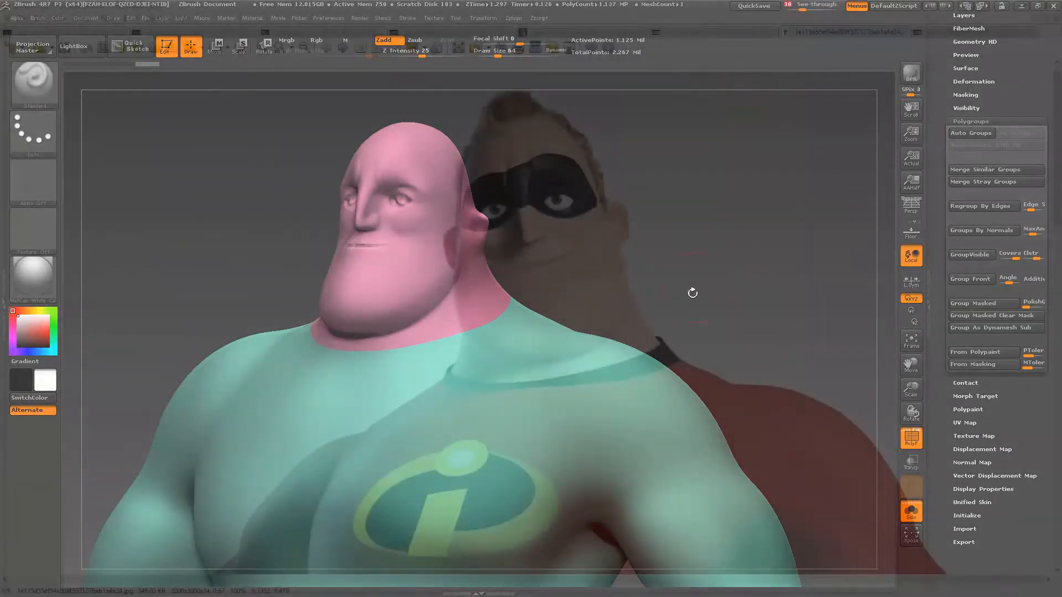
pyautogui.moveTo(692, 293); pyautogui.dragTo(785, 226)
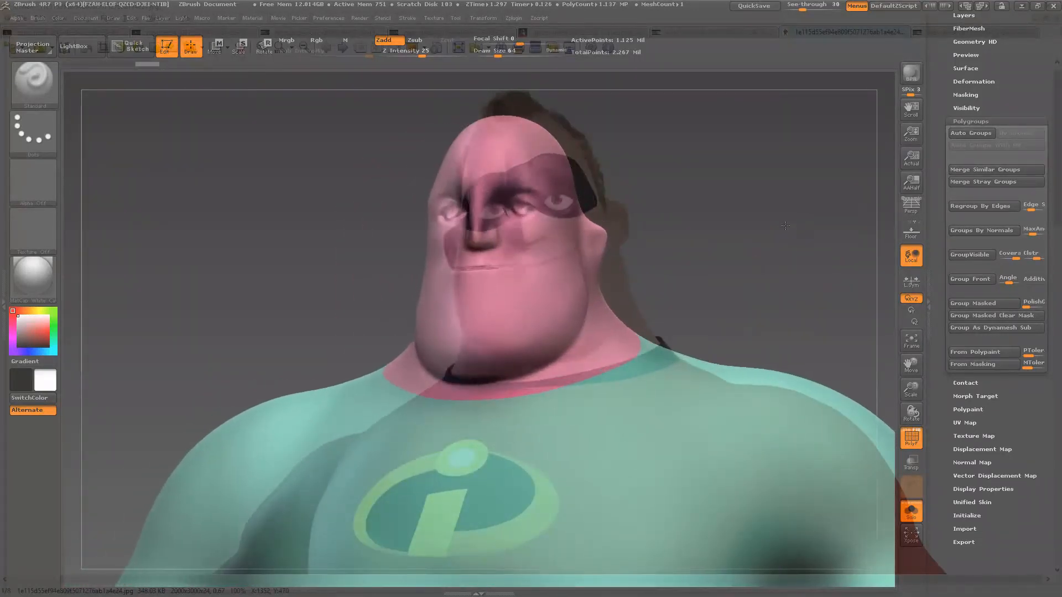
pyautogui.moveTo(756, 263); pyautogui.dragTo(773, 302)
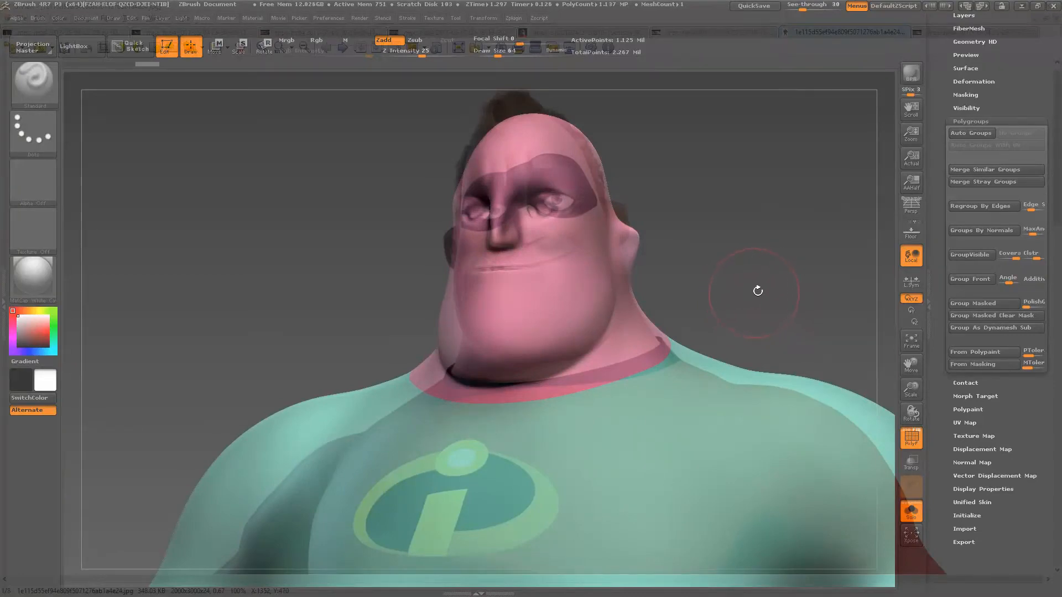
# - Adjust the collar boundary at the sides of the neck from the front, using the Move brush at a draw size of 145
pyautogui.moveTo(754, 293); pyautogui.dragTo(659, 296)
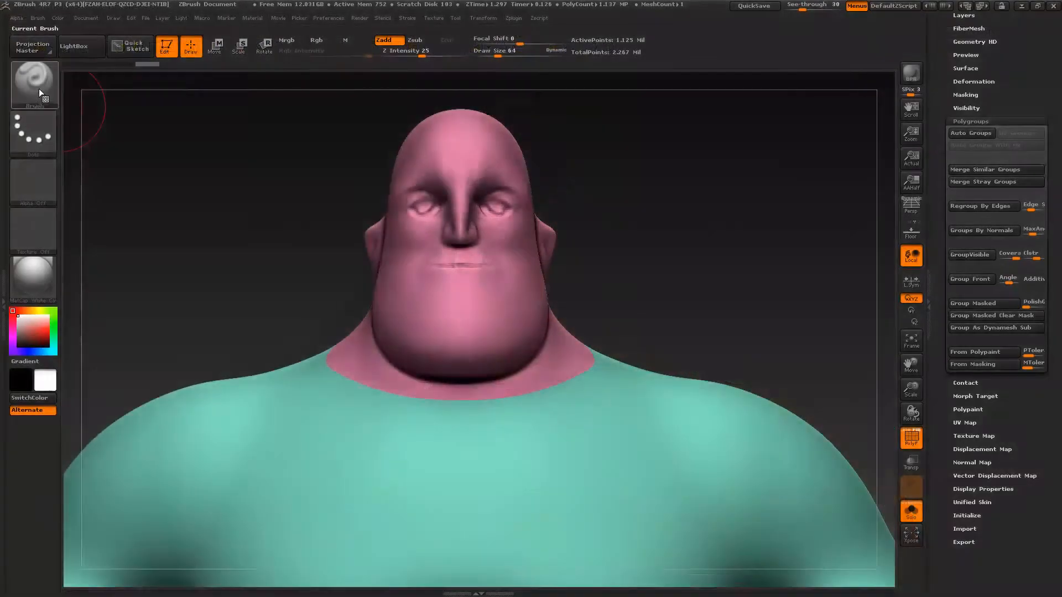
pyautogui.click(34, 82)
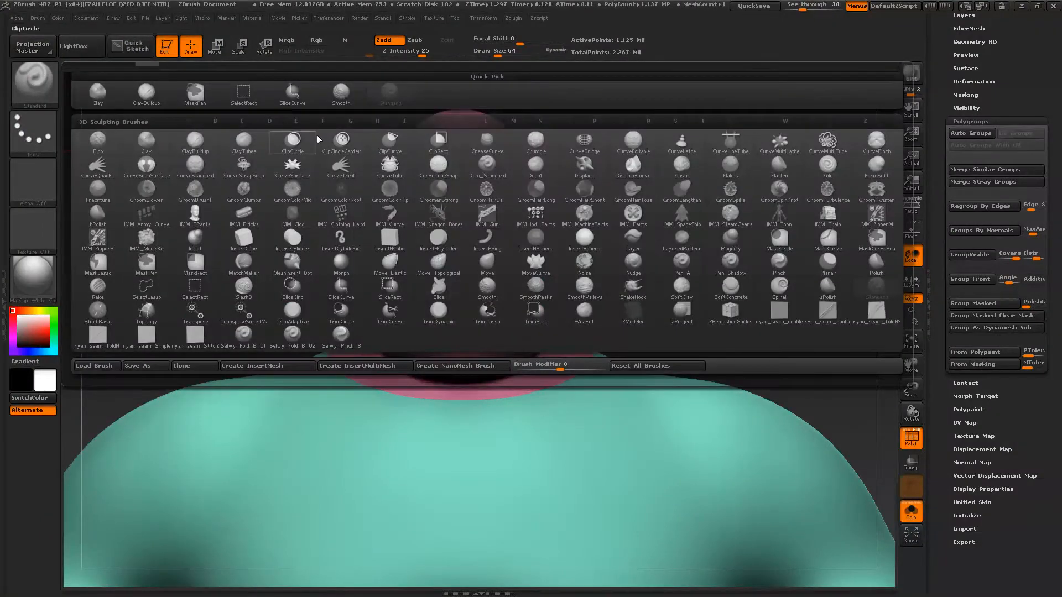
pyautogui.click(487, 263)
pyautogui.press('s')
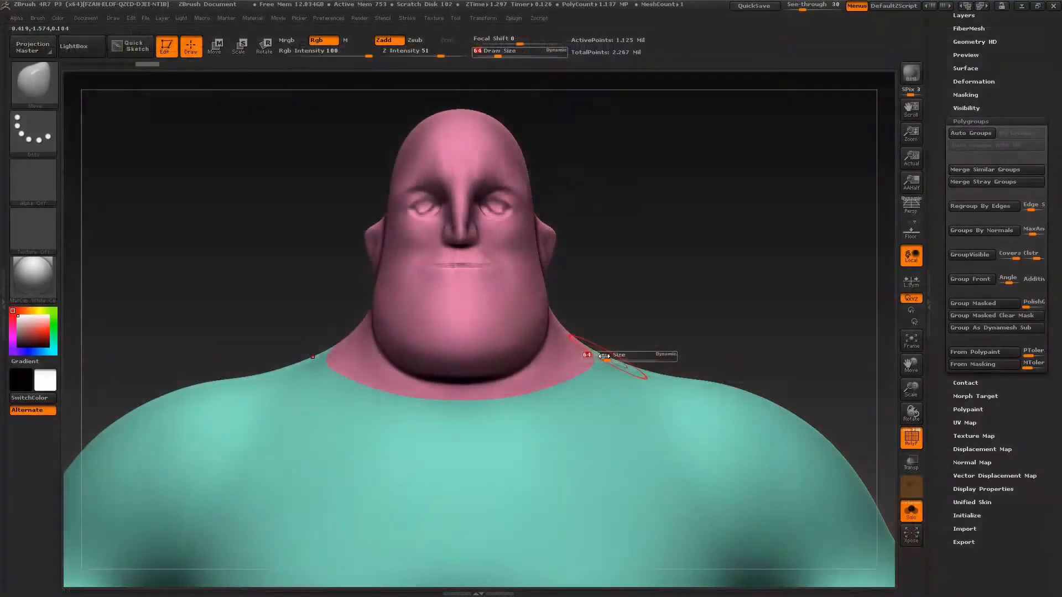
pyautogui.moveTo(605, 357)
pyautogui.mouseDown()
pyautogui.moveTo(620, 358)
pyautogui.moveTo(601, 362)
pyautogui.mouseUp()
pyautogui.moveTo(648, 325)
pyautogui.mouseDown()
pyautogui.moveTo(611, 329)
pyautogui.moveTo(629, 340)
pyautogui.moveTo(640, 438)
pyautogui.moveTo(576, 290)
pyautogui.mouseUp()
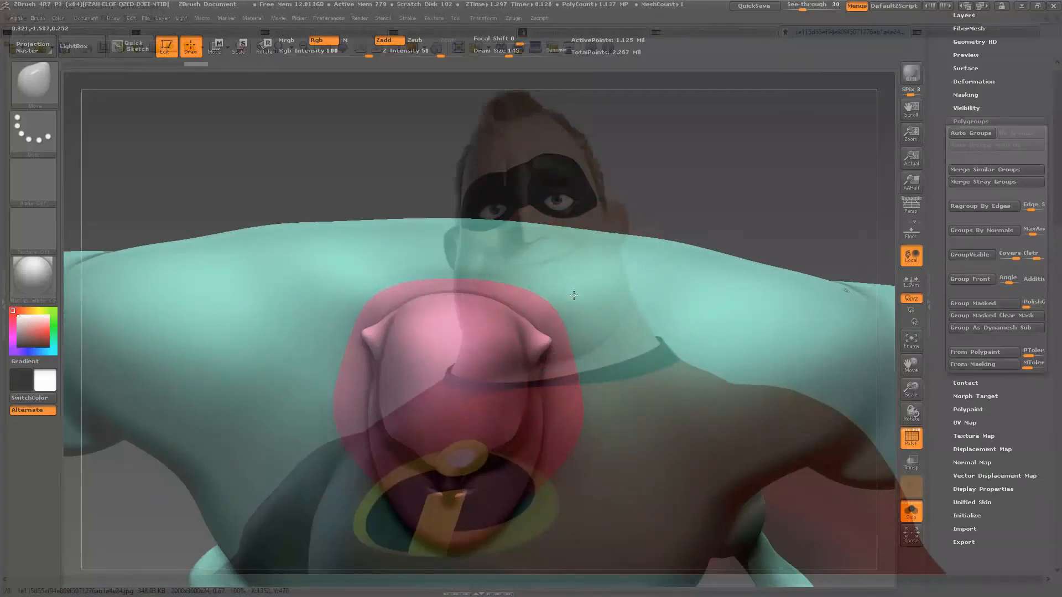
# - Reduce the Move brush's draw size to 82 and refine the collar boundary beside the head, seen from above
pyautogui.press('s')
pyautogui.moveTo(588, 361); pyautogui.dragTo(580, 362)
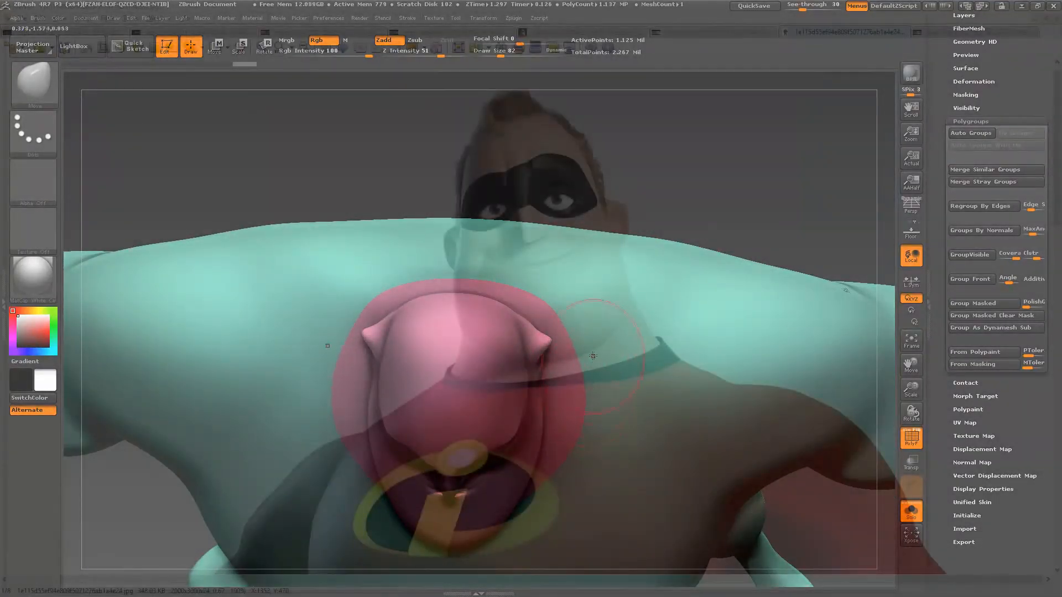
pyautogui.moveTo(582, 327); pyautogui.dragTo(586, 327)
# - Study the collar's shape around the neck in the other suit reference stills in XnView, then return to ZBrush
pyautogui.hotkey('alt', 'Tab')
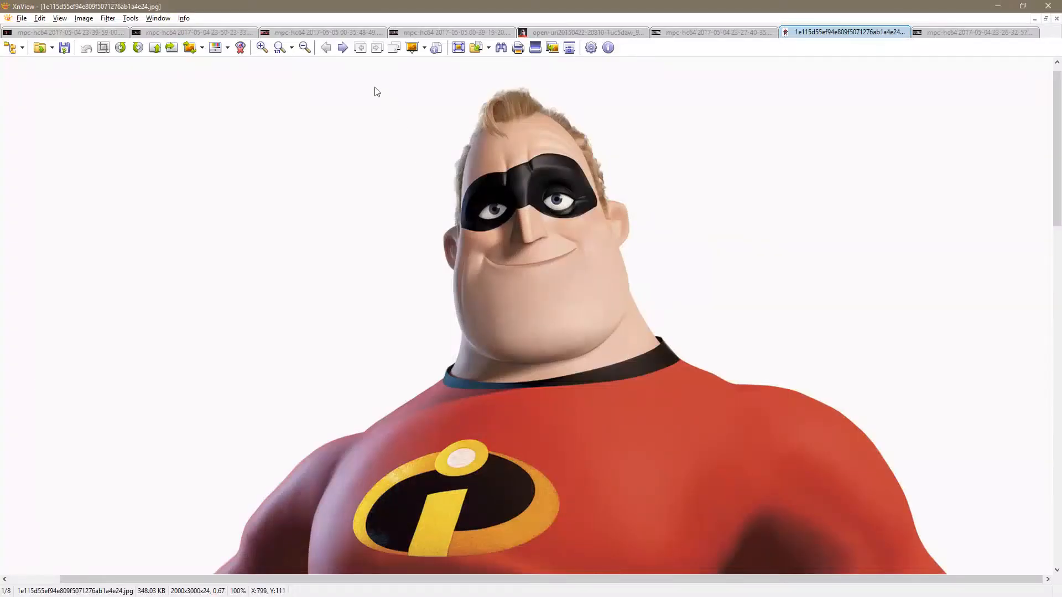
pyautogui.click(448, 32)
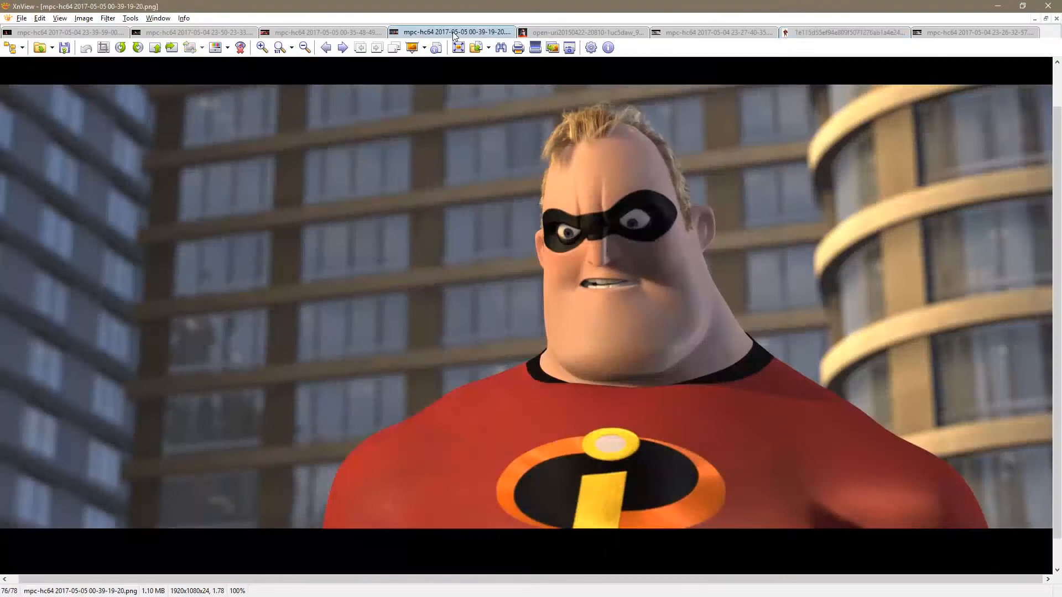
pyautogui.click(339, 35)
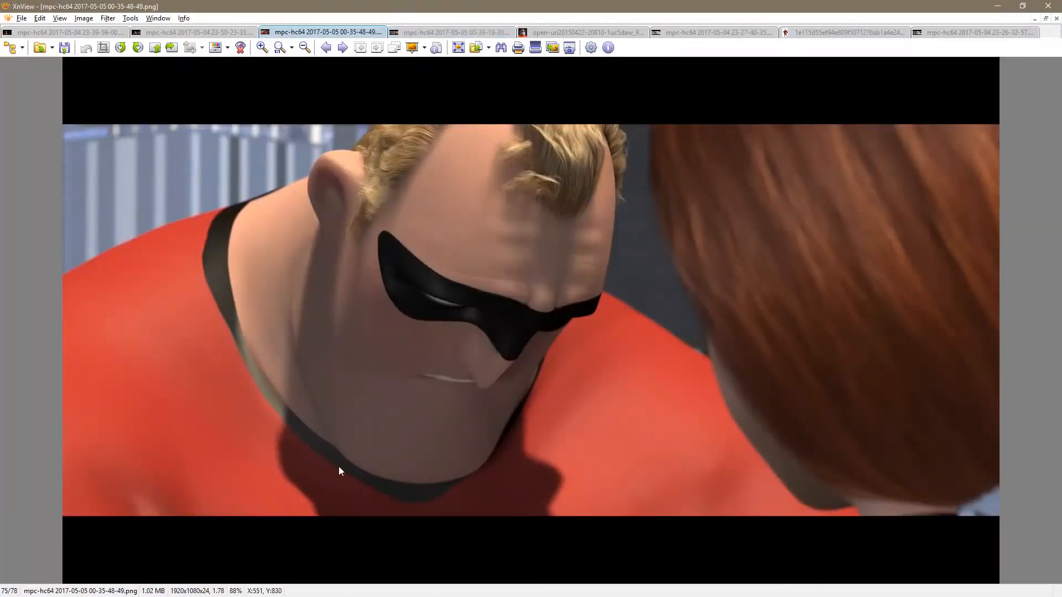
pyautogui.click(204, 33)
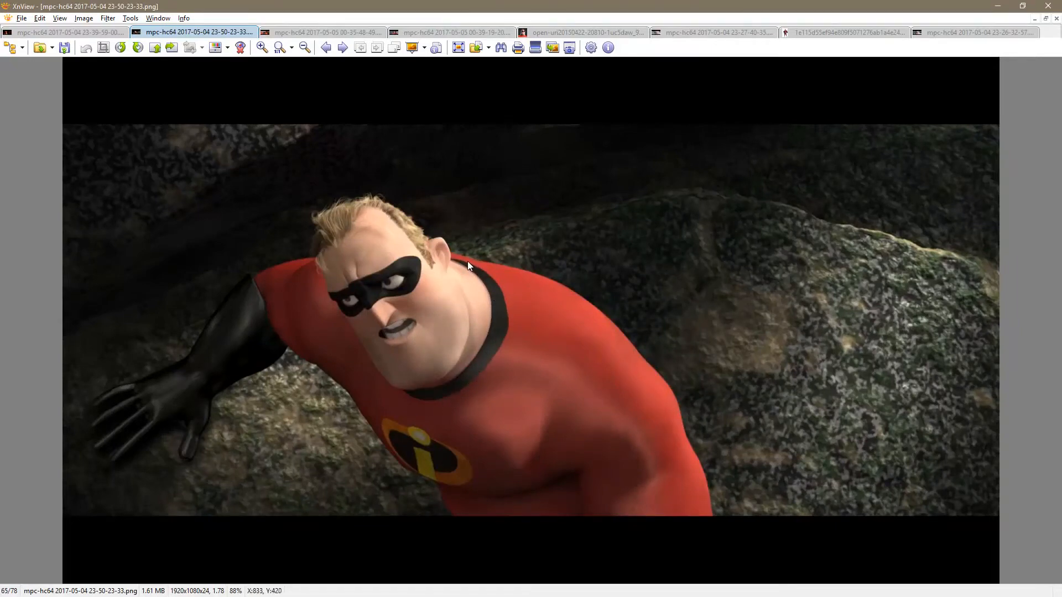
pyautogui.hotkey('alt', 'Tab')
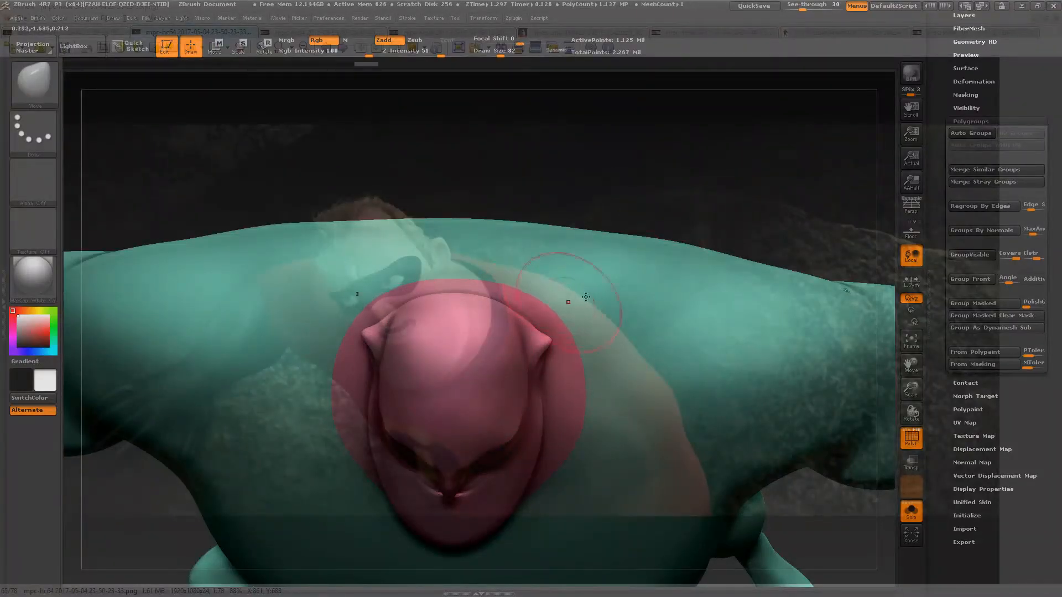
pyautogui.hotkey('alt', 'Tab')
pyautogui.hotkey('alt', 'Tab')
# - Enlarge the Move brush and pull the collar boundary inward at the sides of the neck in the front view
pyautogui.moveTo(677, 146); pyautogui.dragTo(650, 259)
pyautogui.press('s')
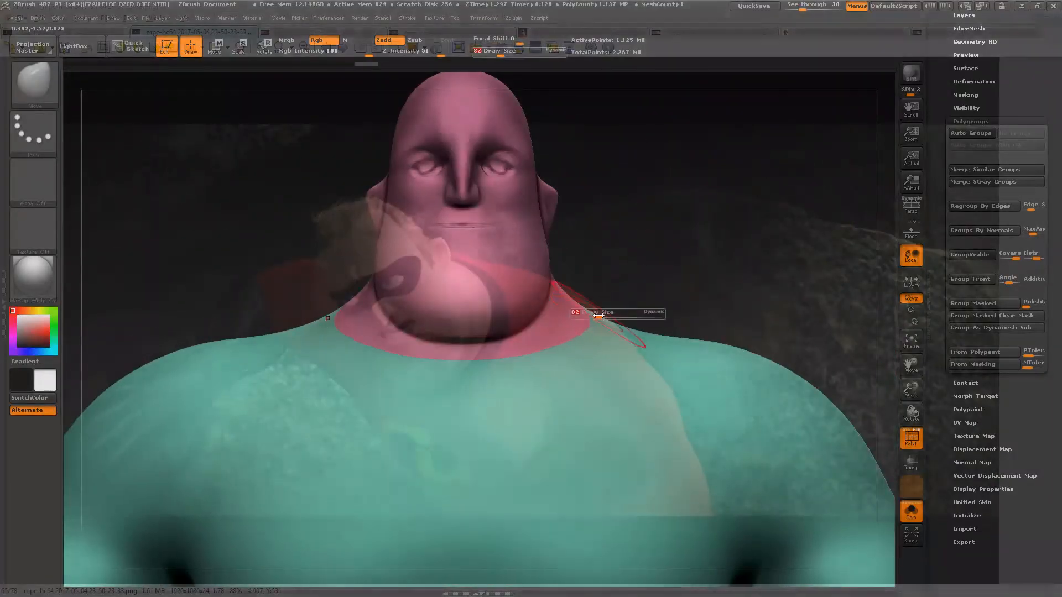
pyautogui.moveTo(596, 313); pyautogui.dragTo(602, 313)
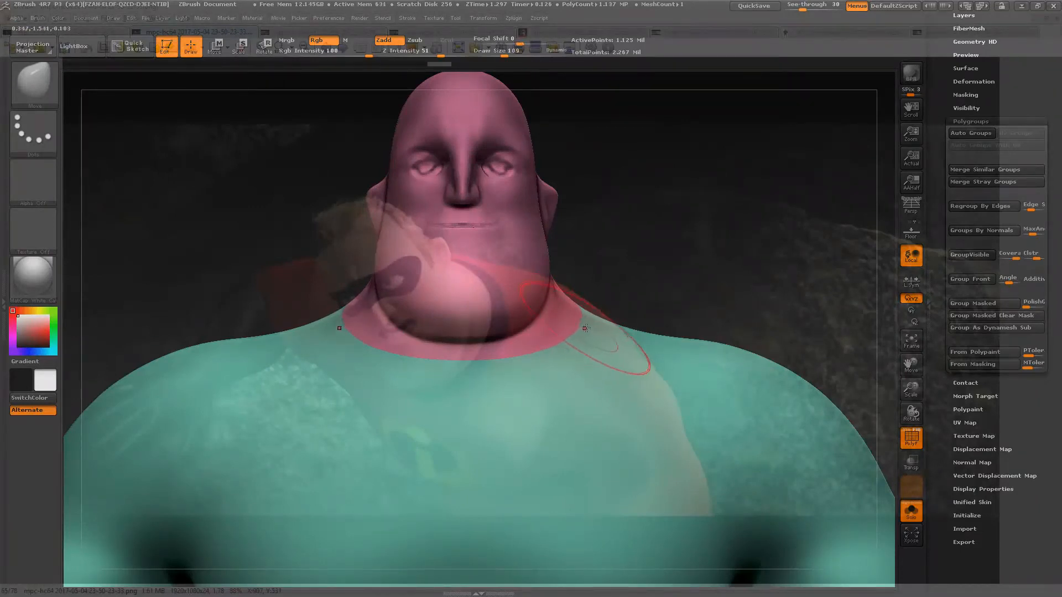
pyautogui.moveTo(586, 328); pyautogui.dragTo(636, 320)
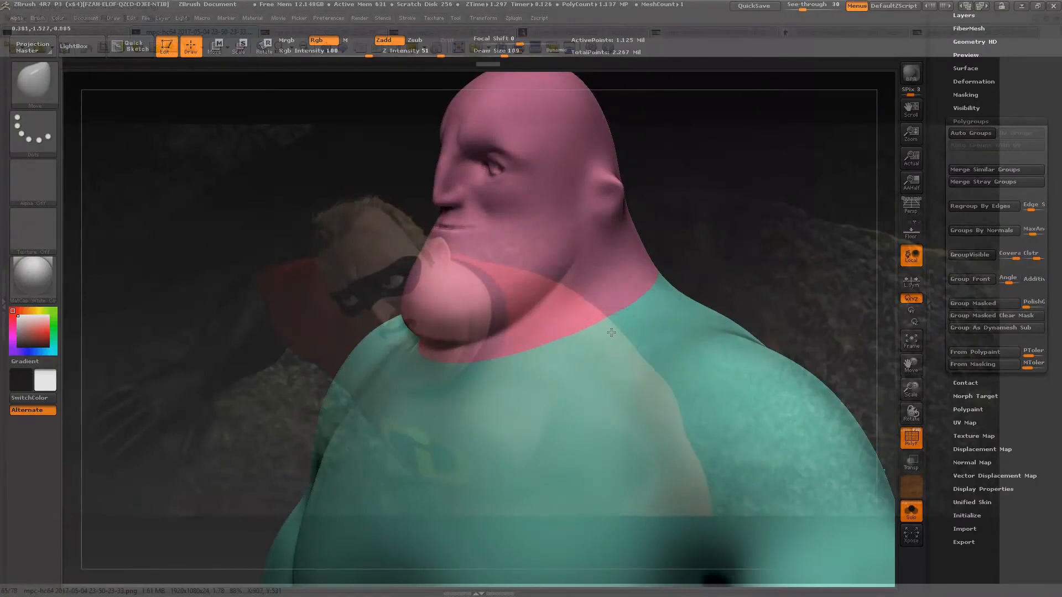
# - Set the Move brush's draw size to 118 and round out the collar boundary beside the head, seen from above
pyautogui.moveTo(692, 265); pyautogui.dragTo(528, 328)
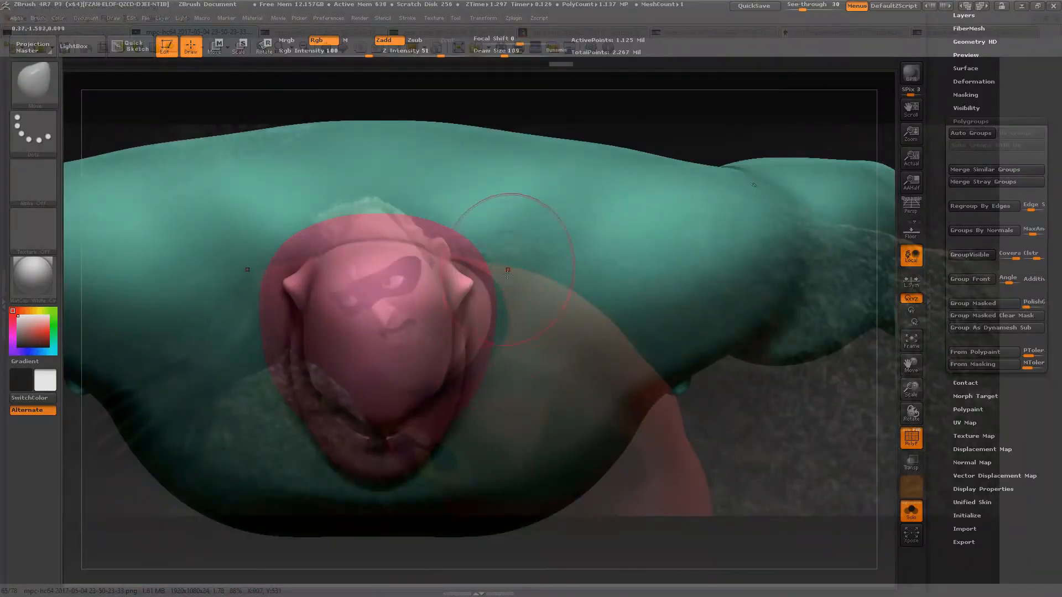
pyautogui.press('s')
pyautogui.click(498, 325)
pyautogui.press('s')
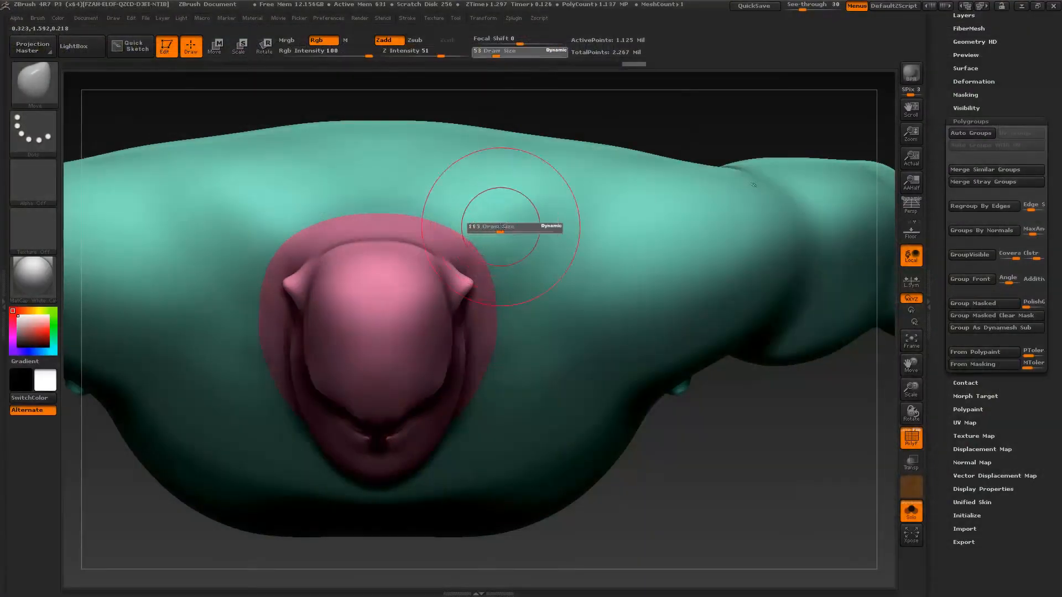
pyautogui.click(492, 227)
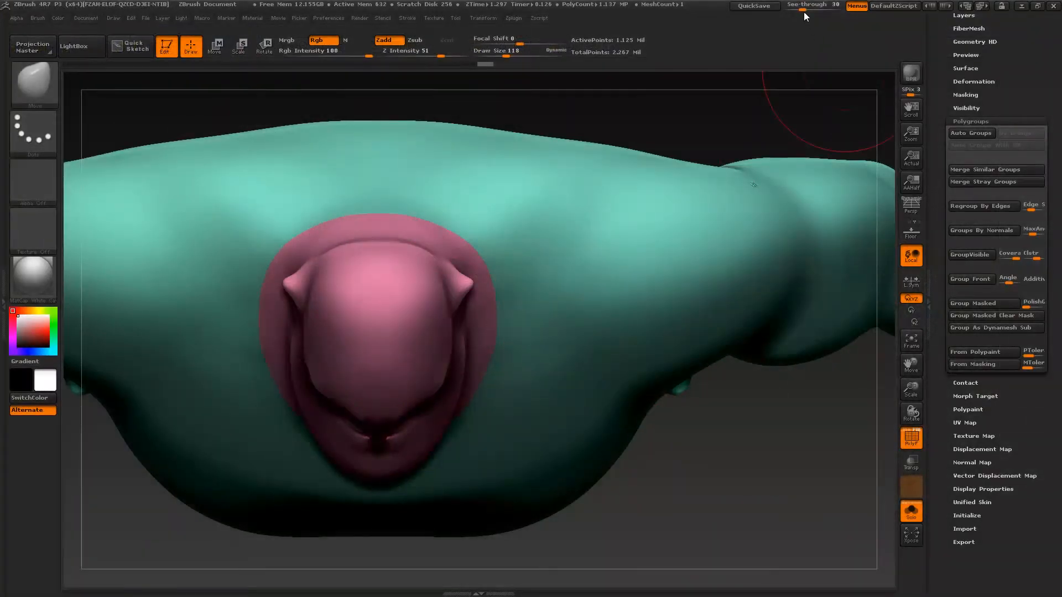
# - Set See-through to 0 and adjust the collar boundary along the side of the neck with the Move brush
pyautogui.moveTo(805, 10); pyautogui.dragTo(759, 28)
pyautogui.moveTo(656, 137); pyautogui.dragTo(599, 206)
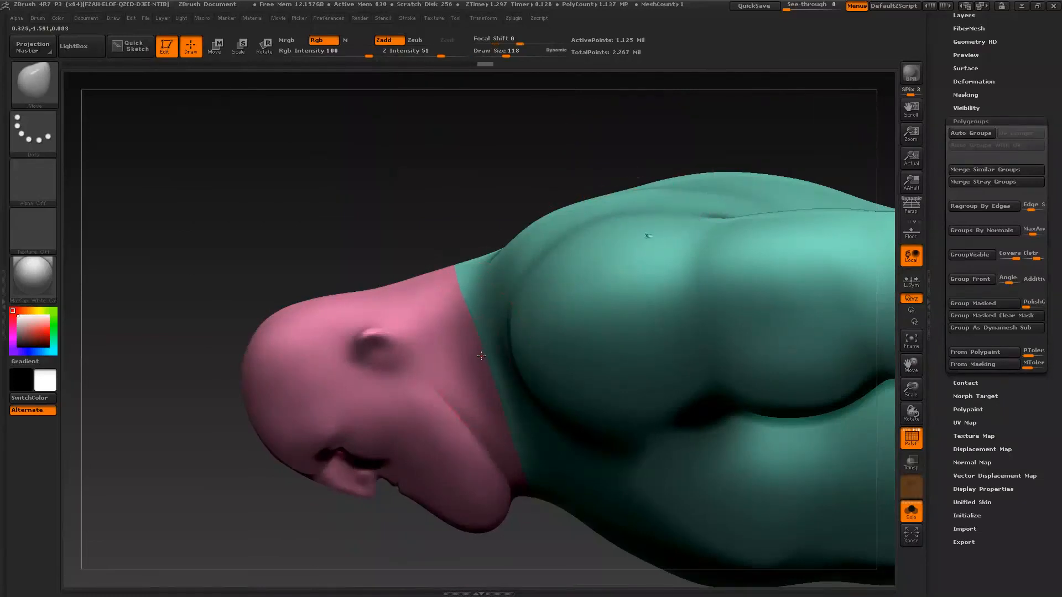
pyautogui.moveTo(476, 238); pyautogui.dragTo(464, 337)
pyautogui.moveTo(447, 233); pyautogui.dragTo(464, 300)
pyautogui.moveTo(480, 415); pyautogui.dragTo(605, 228)
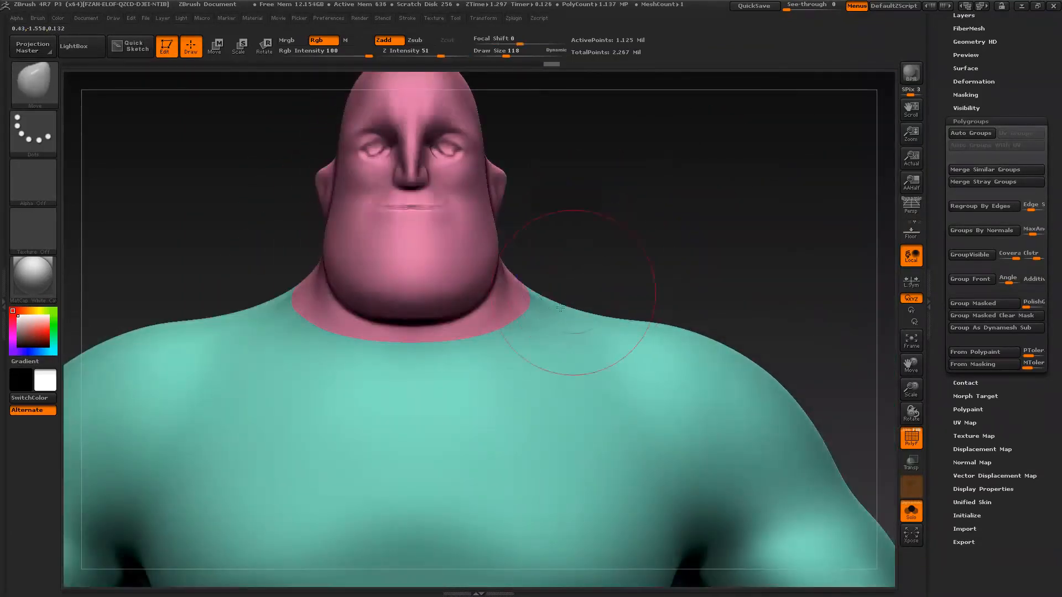
# - Reduce the Move brush's draw size to 78 and refine the collar corners at the sides of the neck
pyautogui.press('s')
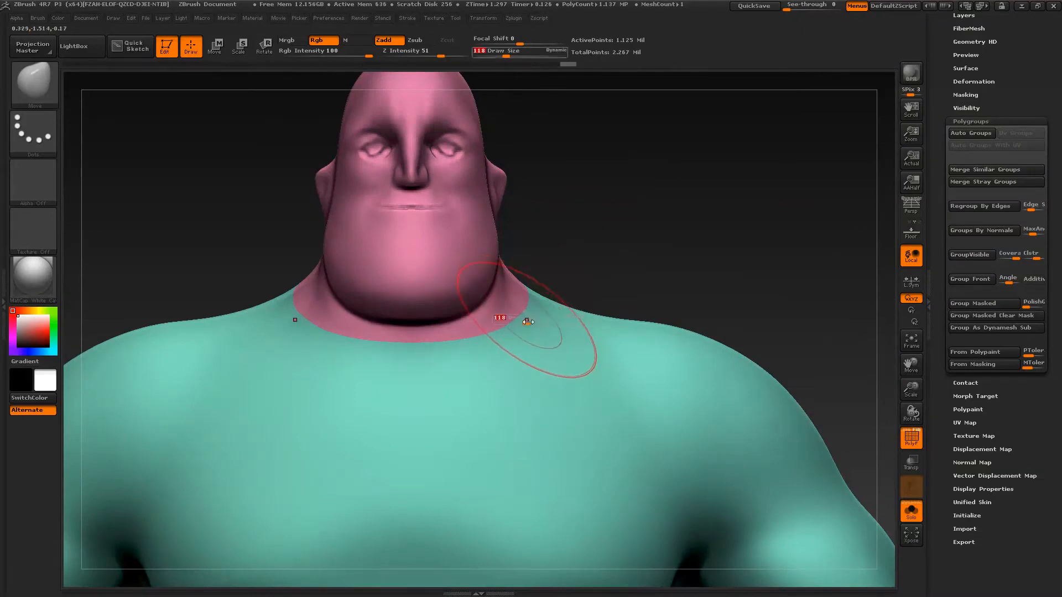
pyautogui.moveTo(526, 318); pyautogui.dragTo(520, 318)
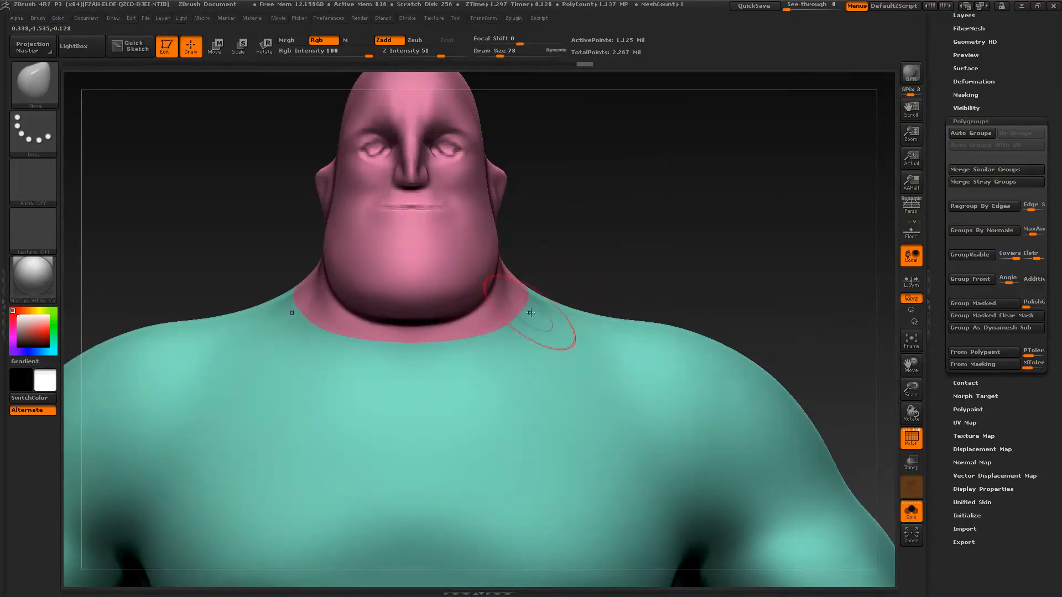
pyautogui.moveTo(569, 261); pyautogui.dragTo(546, 248)
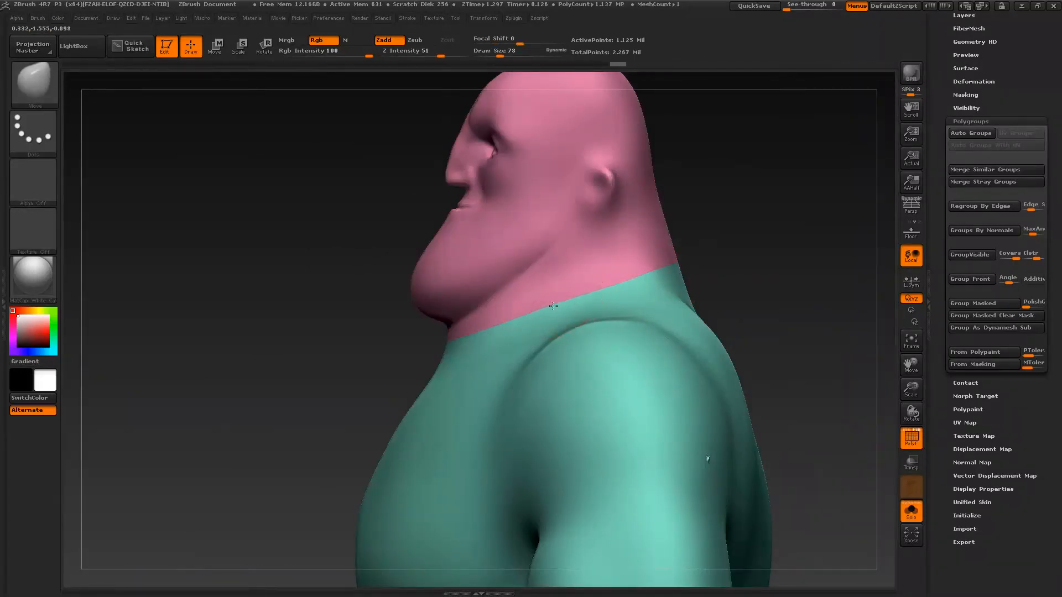
pyautogui.moveTo(744, 249); pyautogui.dragTo(608, 249)
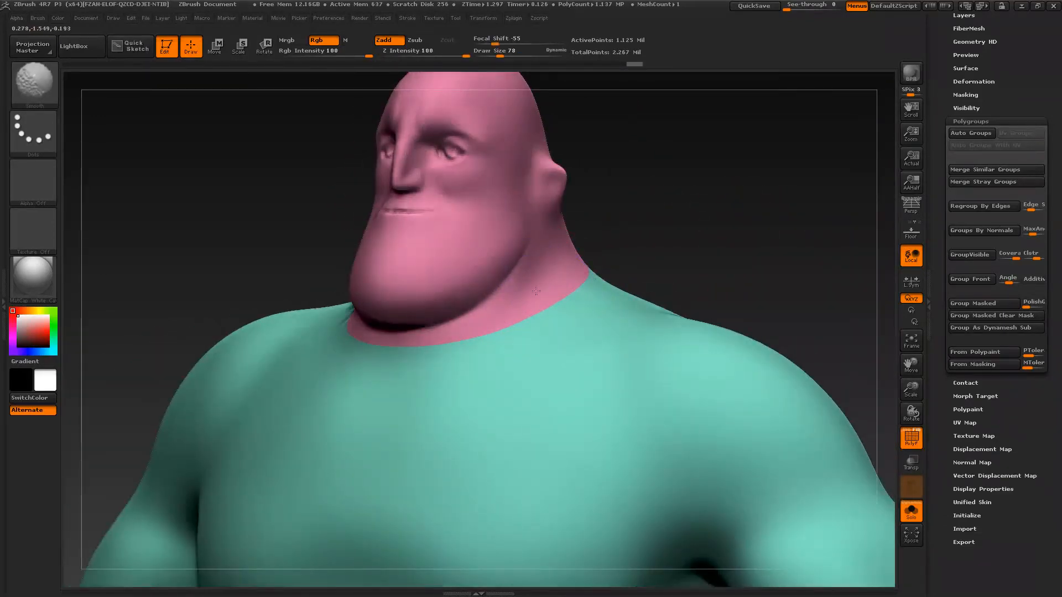
# - Even out the collar boundary around the side and back of the neck using the Move and Smooth brushes
pyautogui.press('b')
pyautogui.press('m')
pyautogui.press('v')
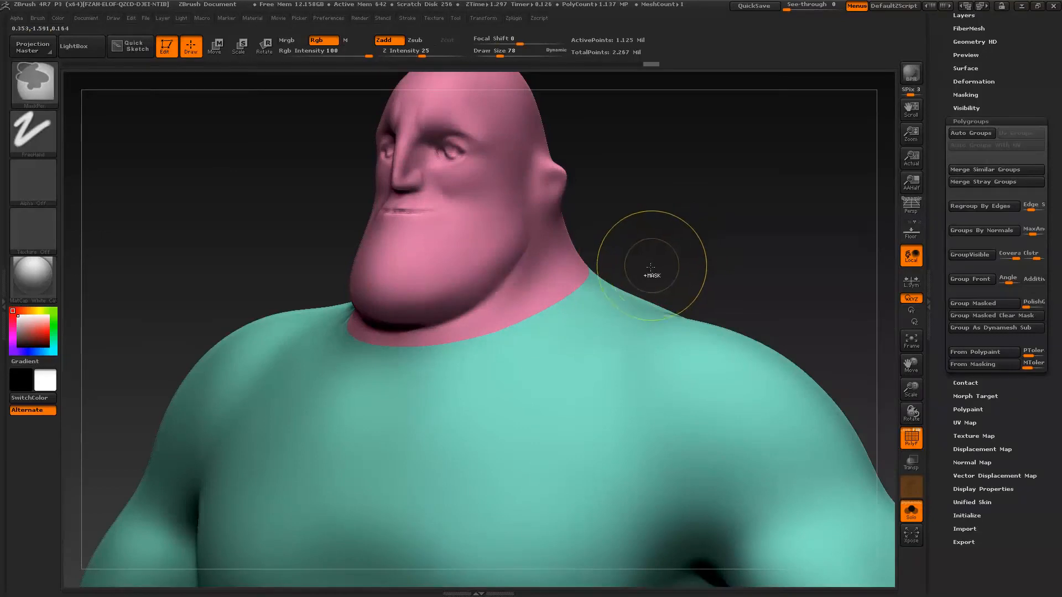
pyautogui.moveTo(661, 243)
pyautogui.mouseDown()
pyautogui.moveTo(664, 216)
pyautogui.moveTo(715, 198)
pyautogui.moveTo(658, 247)
pyautogui.moveTo(636, 246)
pyautogui.moveTo(684, 248)
pyautogui.moveTo(672, 227)
pyautogui.moveTo(627, 249)
pyautogui.moveTo(690, 238)
pyautogui.moveTo(741, 265)
pyautogui.moveTo(686, 324)
pyautogui.moveTo(553, 387)
pyautogui.mouseUp()
pyautogui.press('shift')
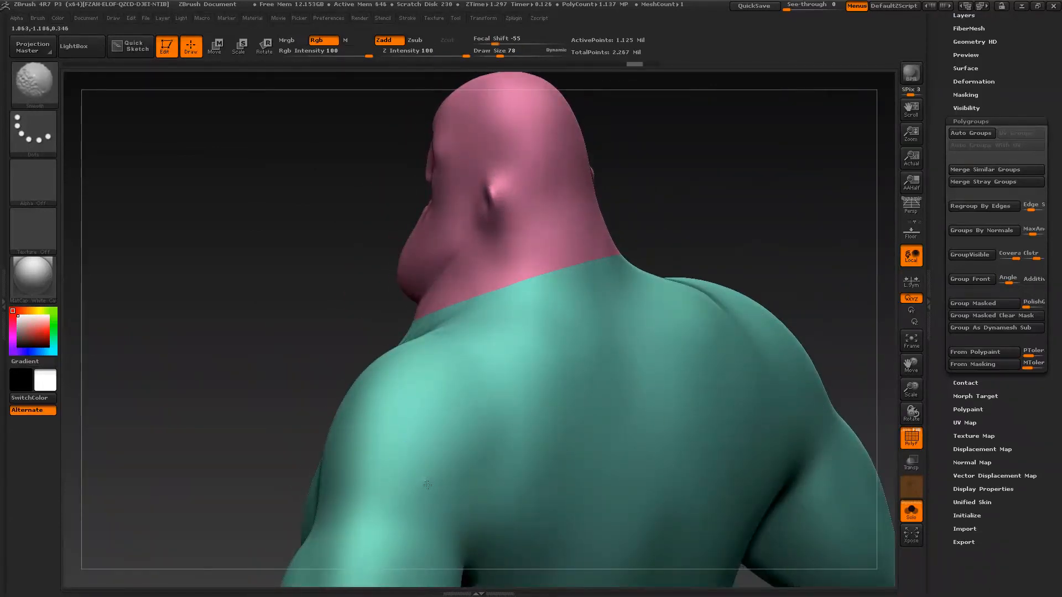
pyautogui.moveTo(664, 277)
pyautogui.keyDown('shift'); pyautogui.mouseDown()
pyautogui.moveTo(717, 306)
pyautogui.moveTo(609, 288)
pyautogui.moveTo(503, 296)
pyautogui.moveTo(313, 284)
pyautogui.moveTo(354, 280)
pyautogui.mouseUp(); pyautogui.keyUp('shift')
pyautogui.moveTo(736, 237)
pyautogui.mouseDown()
pyautogui.moveTo(673, 233)
pyautogui.moveTo(644, 257)
pyautogui.mouseUp()
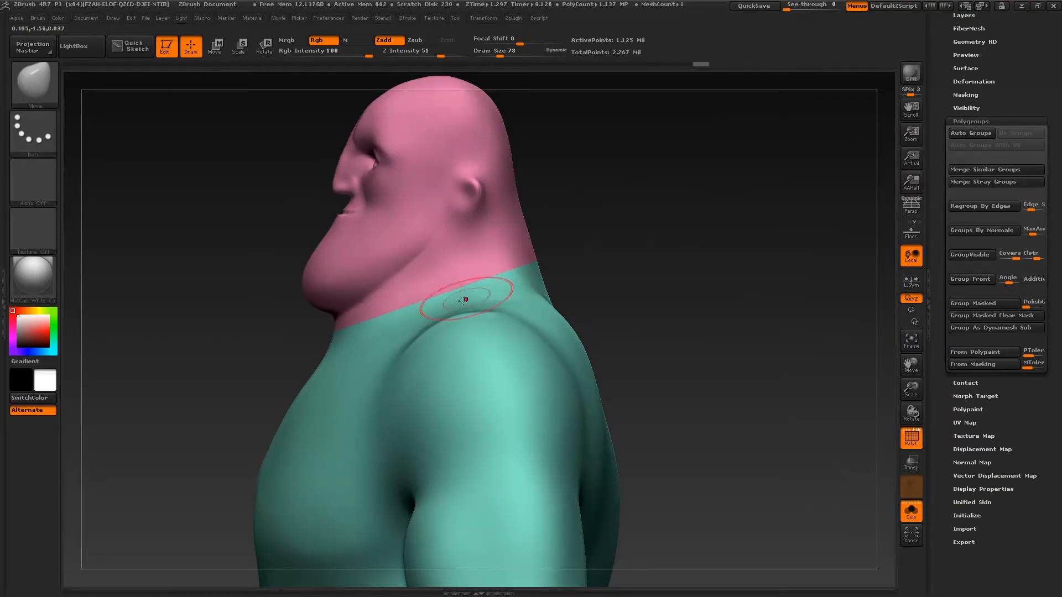
pyautogui.moveTo(568, 311); pyautogui.dragTo(733, 359)
# - Switch to XnView and compare the collar's shape across the open reference stills
pyautogui.hotkey('alt', 'Tab')
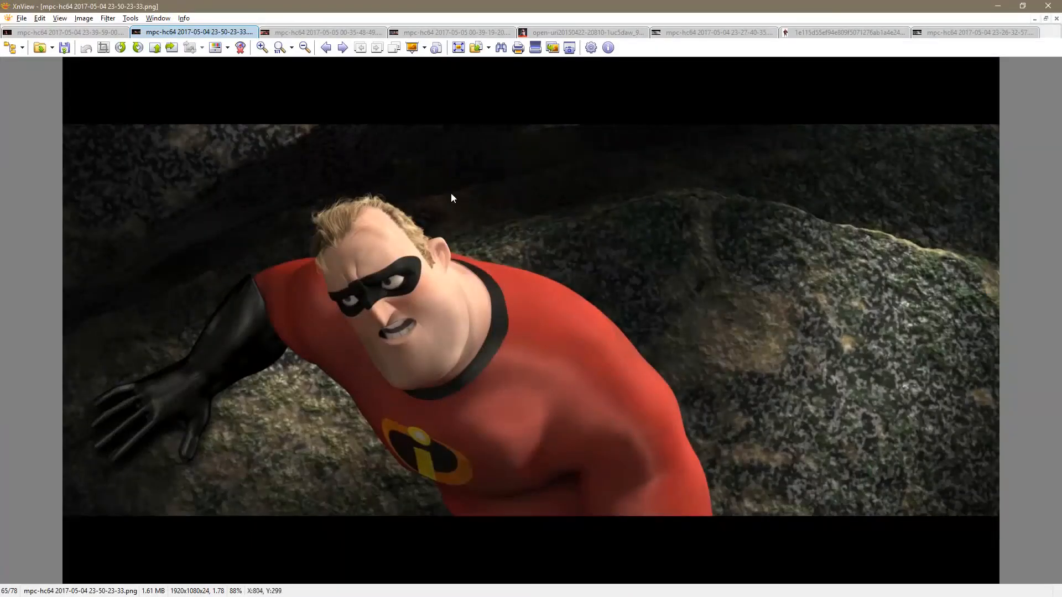
pyautogui.click(407, 35)
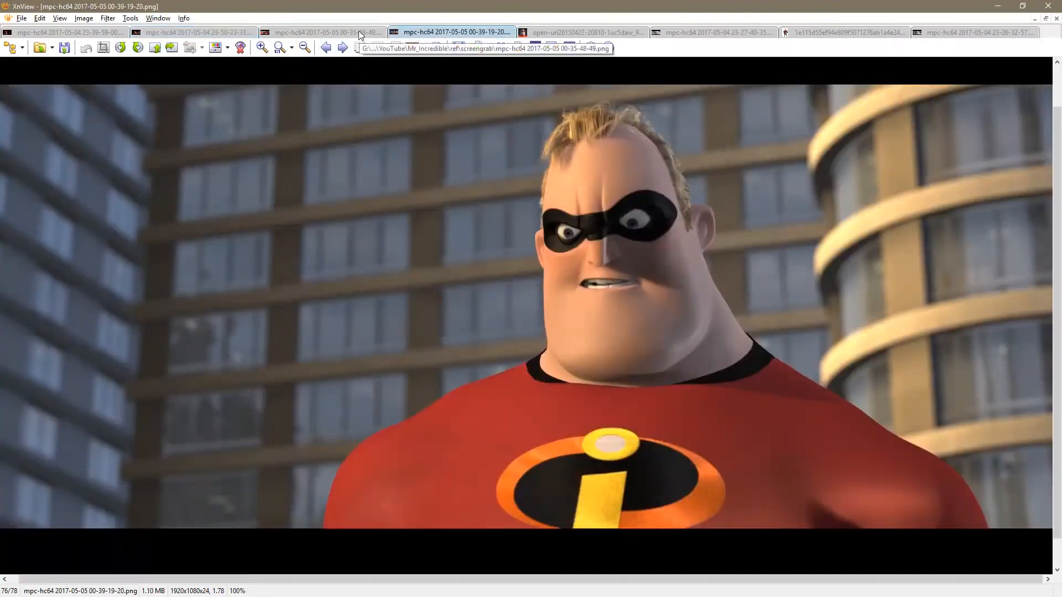
pyautogui.click(566, 33)
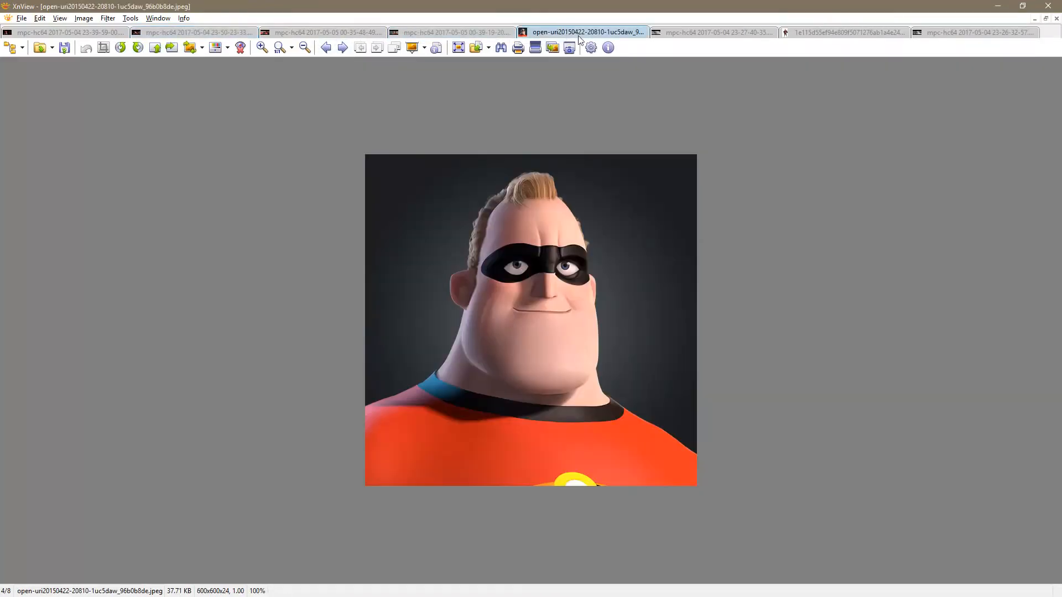
pyautogui.click(698, 32)
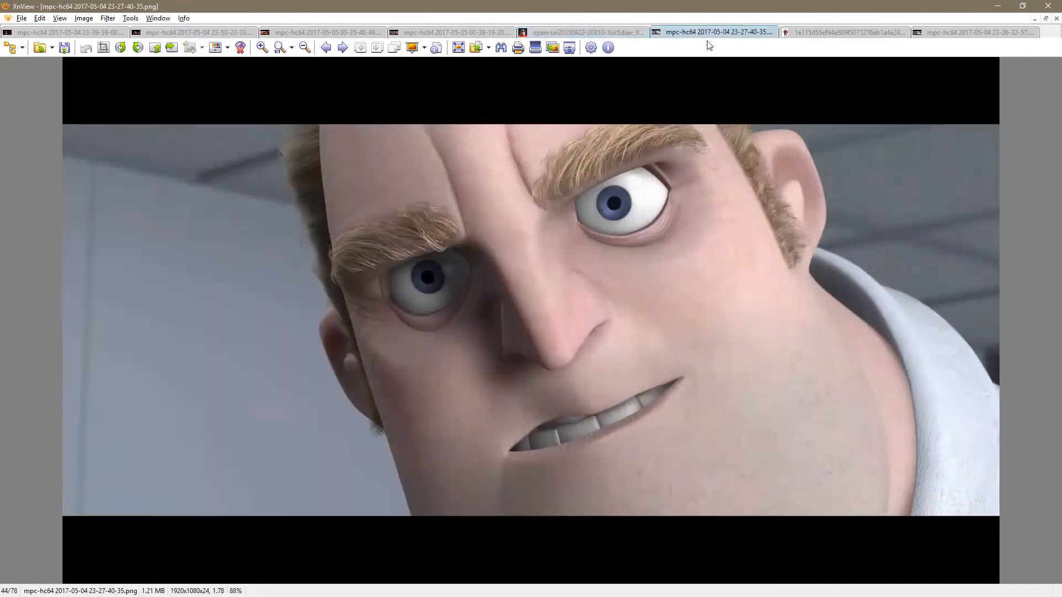
pyautogui.click(93, 35)
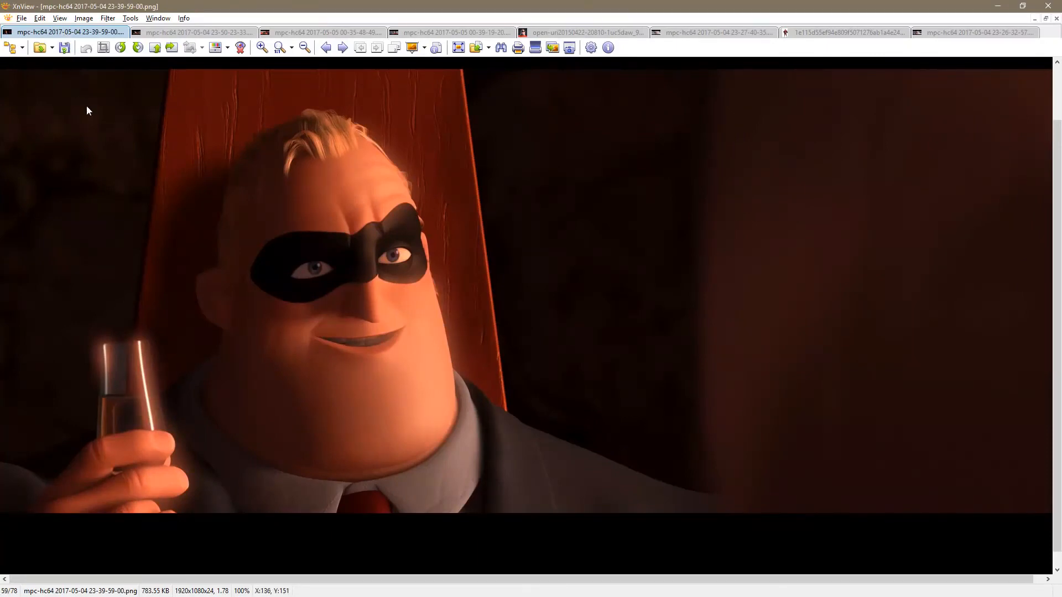
pyautogui.scroll(-1, 87, 106)
pyautogui.doubleClick(434, 303)
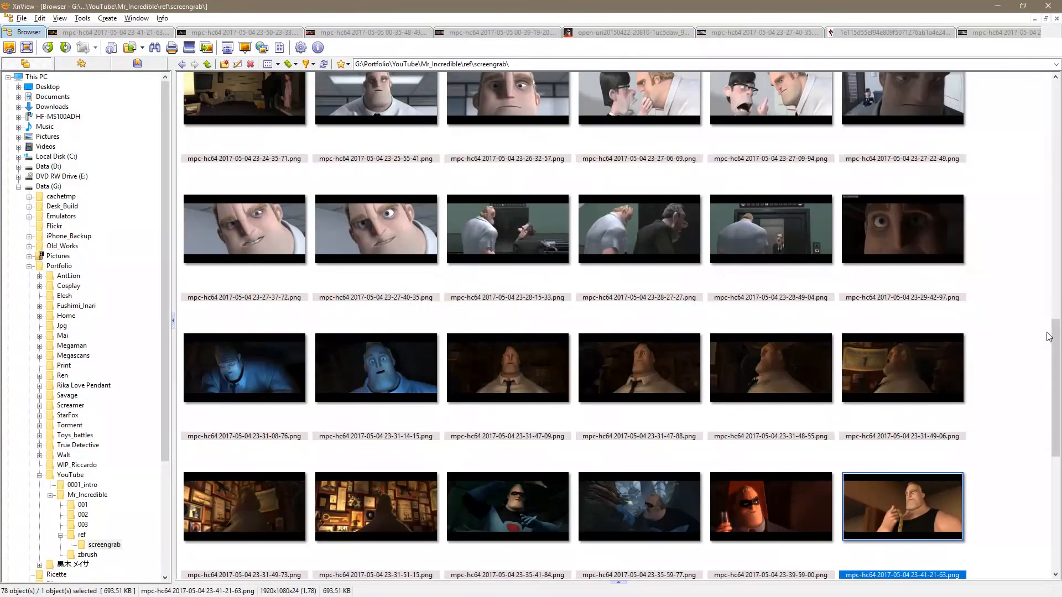
pyautogui.moveTo(1053, 346); pyautogui.dragTo(1056, 421)
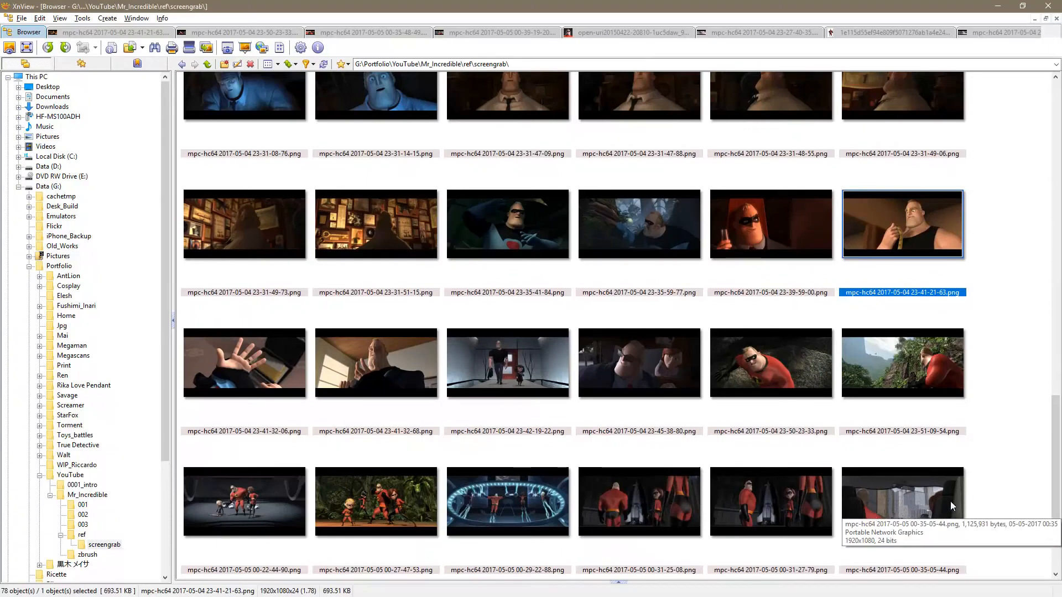
pyautogui.moveTo(1053, 476); pyautogui.dragTo(1051, 516)
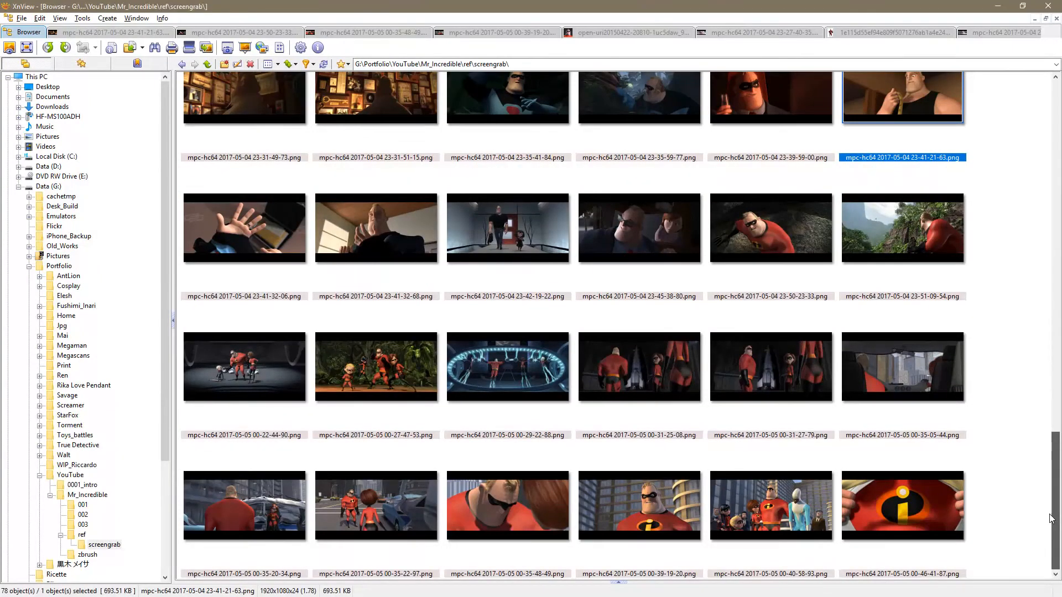
pyautogui.moveTo(1053, 517); pyautogui.dragTo(1053, 489)
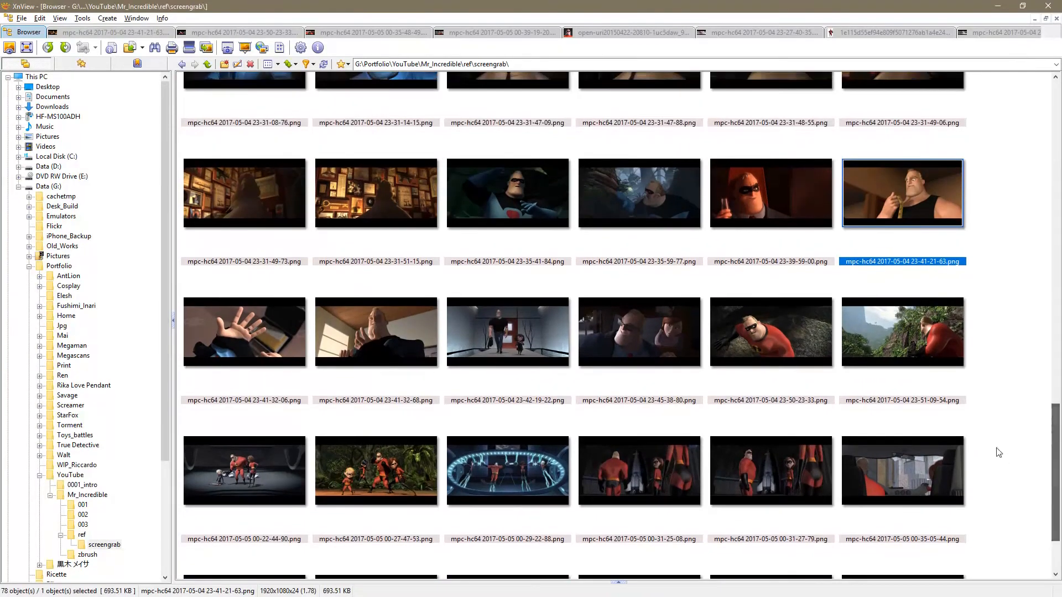
pyautogui.doubleClick(927, 341)
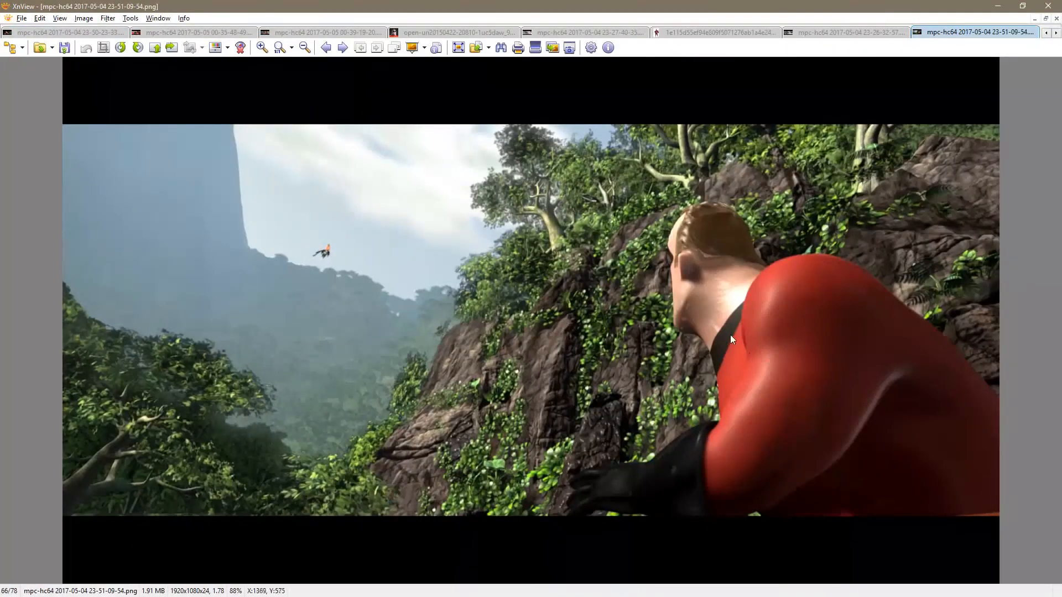
pyautogui.hotkey('alt', 'Tab')
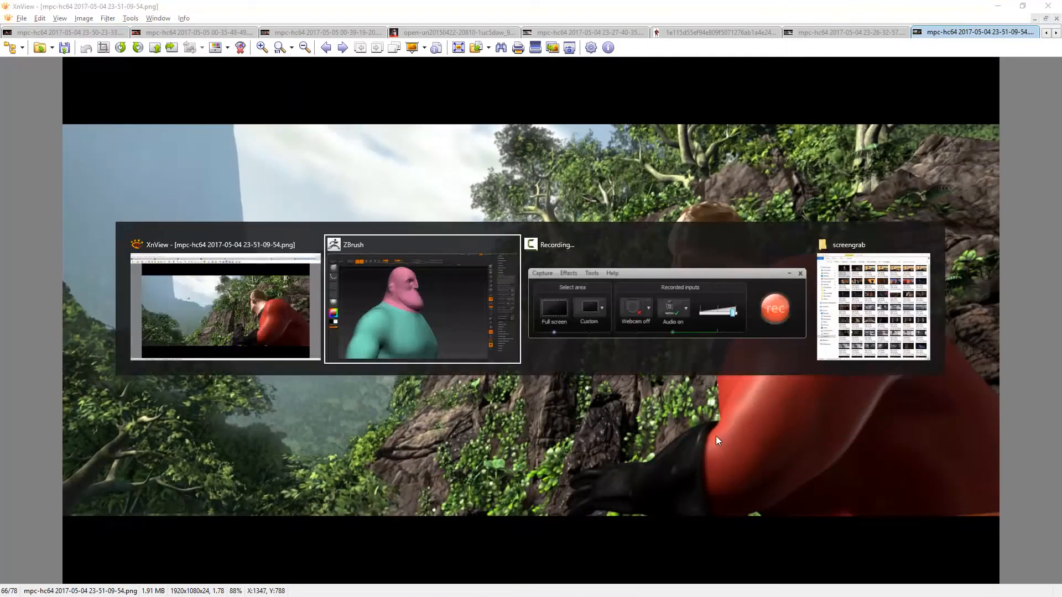
# - Inspect the model's collar from the front and side, and check it against the white-background suit render in XnView
pyautogui.keyDown('shift'); pyautogui.moveTo(637, 352); pyautogui.dragTo(591, 345); pyautogui.keyUp('shift')
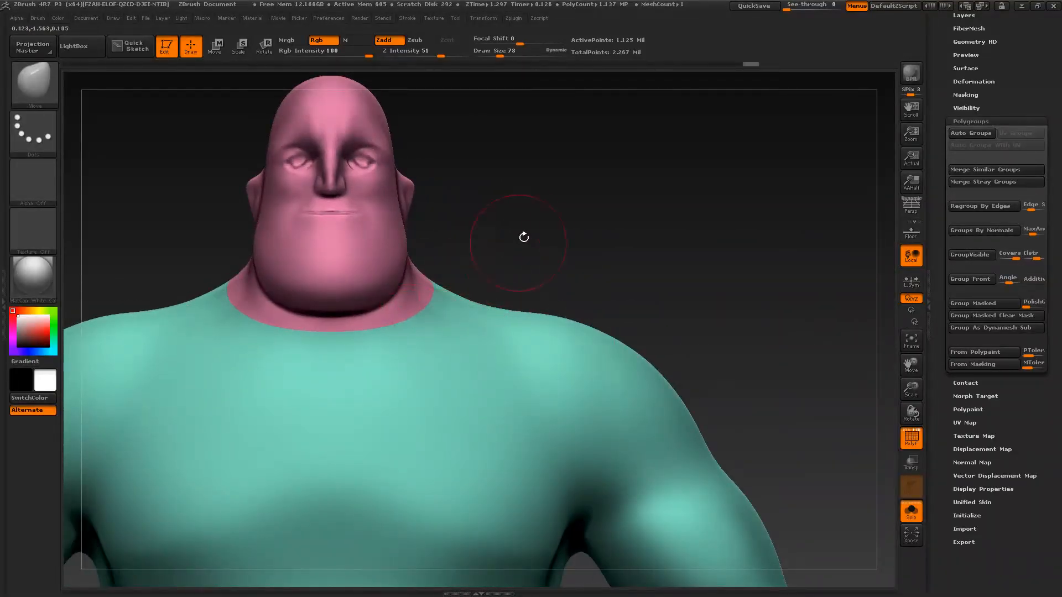
pyautogui.moveTo(523, 237)
pyautogui.mouseDown()
pyautogui.moveTo(517, 221)
pyautogui.moveTo(498, 227)
pyautogui.moveTo(575, 233)
pyautogui.moveTo(540, 263)
pyautogui.mouseUp()
pyautogui.moveTo(637, 269); pyautogui.dragTo(671, 246)
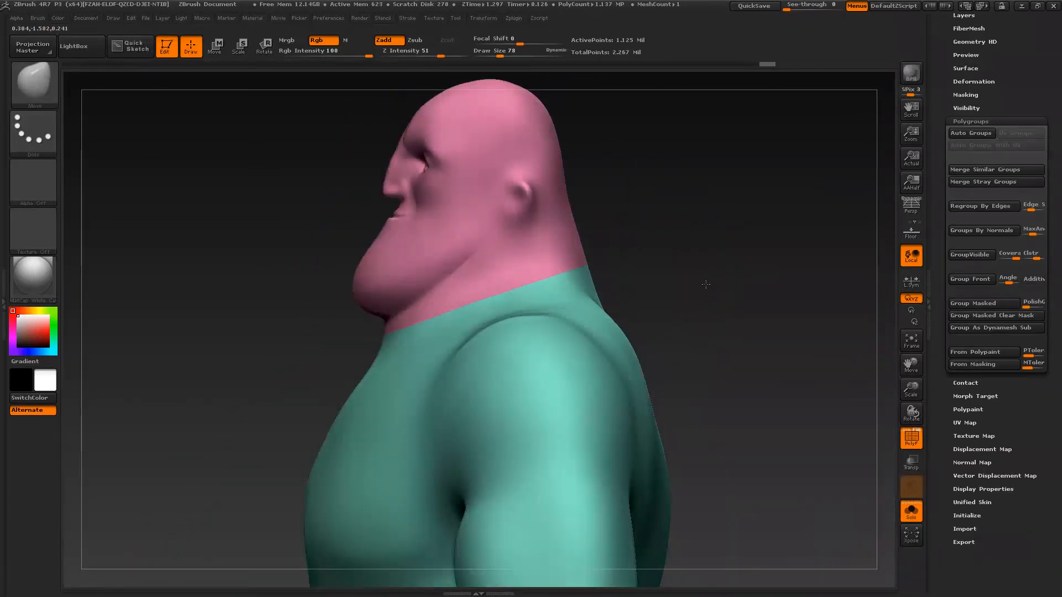
pyautogui.moveTo(704, 282); pyautogui.dragTo(744, 287)
pyautogui.moveTo(657, 252)
pyautogui.keyDown('alt'); pyautogui.mouseDown()
pyautogui.moveTo(718, 273)
pyautogui.moveTo(721, 287)
pyautogui.moveTo(744, 282)
pyautogui.moveTo(708, 270)
pyautogui.mouseUp(); pyautogui.keyUp('alt')
pyautogui.hotkey('alt', 'Tab')
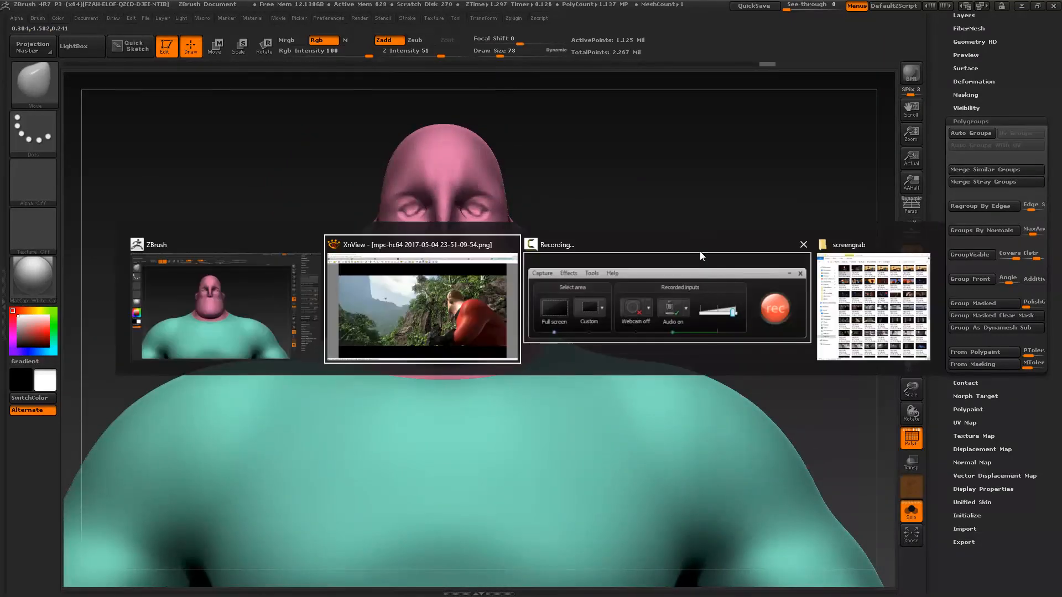
pyautogui.hotkey('alt', 'Tab')
pyautogui.click(676, 34)
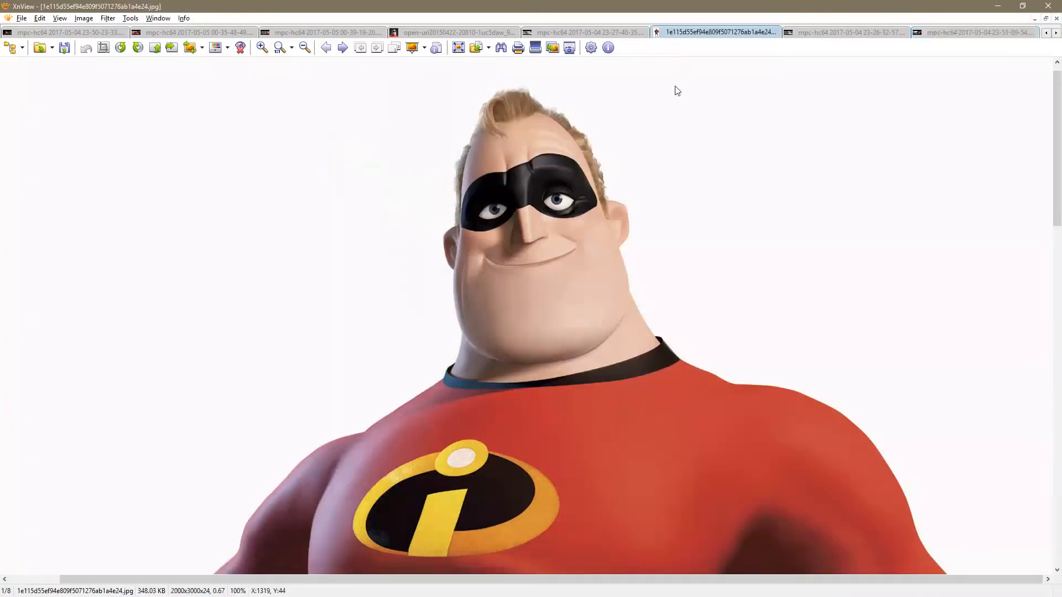
pyautogui.hotkey('alt', 'Tab')
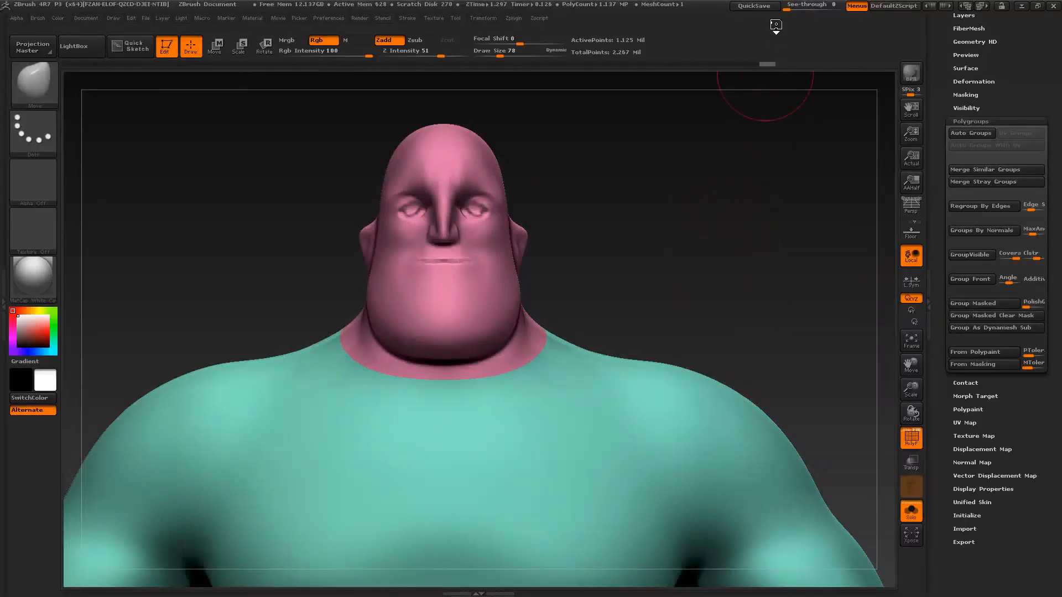
# - Overlay the suit render at See-through 27 to compare it with the model, and restore See-through to 0
pyautogui.moveTo(788, 6); pyautogui.dragTo(801, 6)
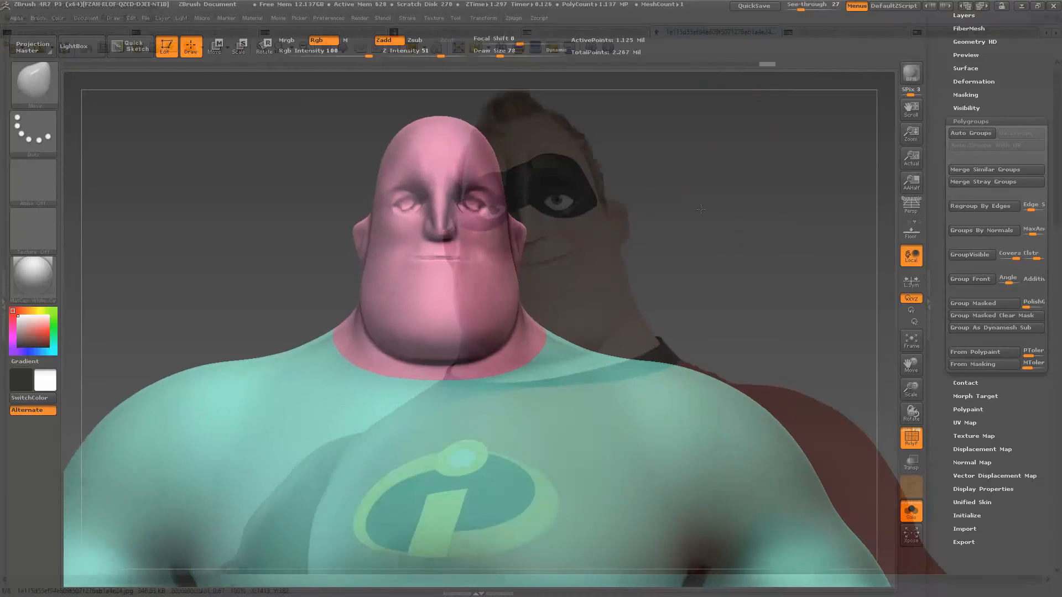
pyautogui.moveTo(676, 239)
pyautogui.mouseDown()
pyautogui.moveTo(739, 234)
pyautogui.moveTo(751, 253)
pyautogui.moveTo(705, 258)
pyautogui.moveTo(724, 259)
pyautogui.moveTo(741, 235)
pyautogui.moveTo(714, 235)
pyautogui.moveTo(725, 280)
pyautogui.moveTo(626, 256)
pyautogui.moveTo(645, 287)
pyautogui.moveTo(564, 277)
pyautogui.moveTo(661, 280)
pyautogui.mouseUp()
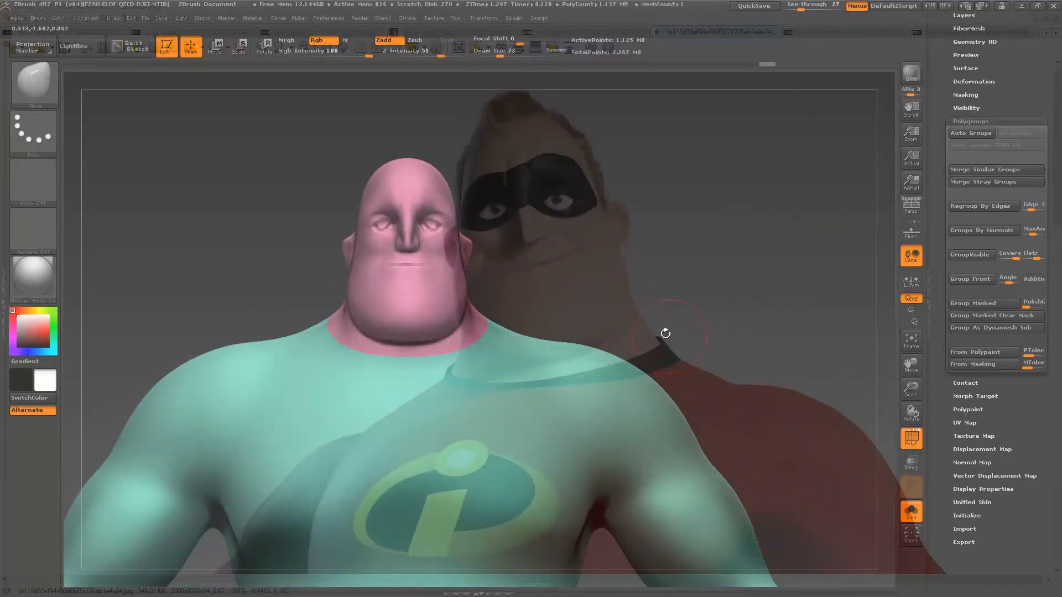
pyautogui.moveTo(545, 290); pyautogui.dragTo(689, 173)
pyautogui.moveTo(800, 6); pyautogui.dragTo(776, 8)
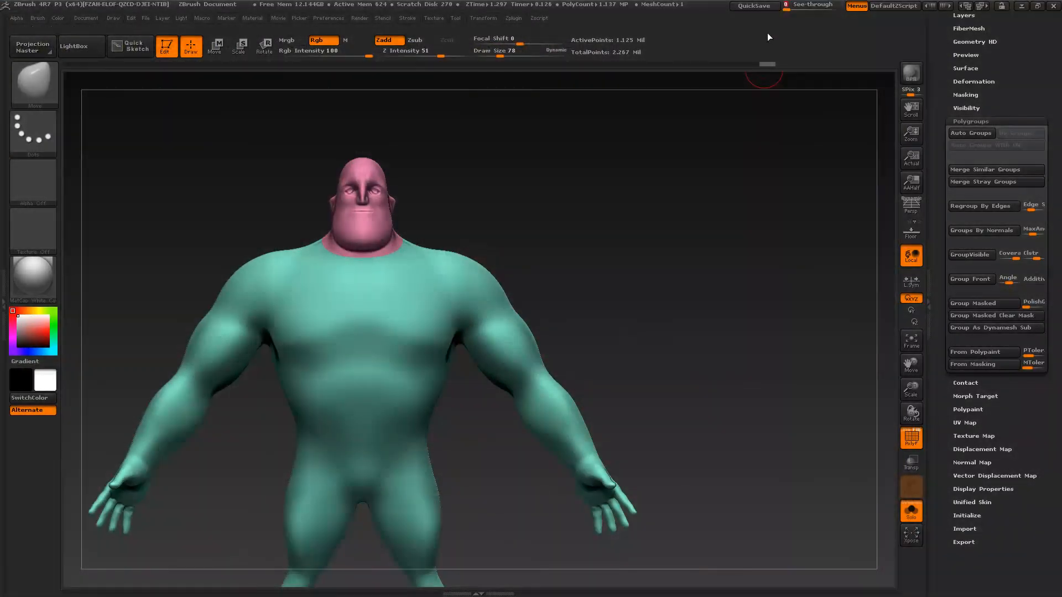
# - Set the Move brush's draw size to 131 and reshape the collar boundary where the neck meets the shoulders
pyautogui.keyDown('alt'); pyautogui.moveTo(691, 241); pyautogui.dragTo(616, 235); pyautogui.keyUp('alt')
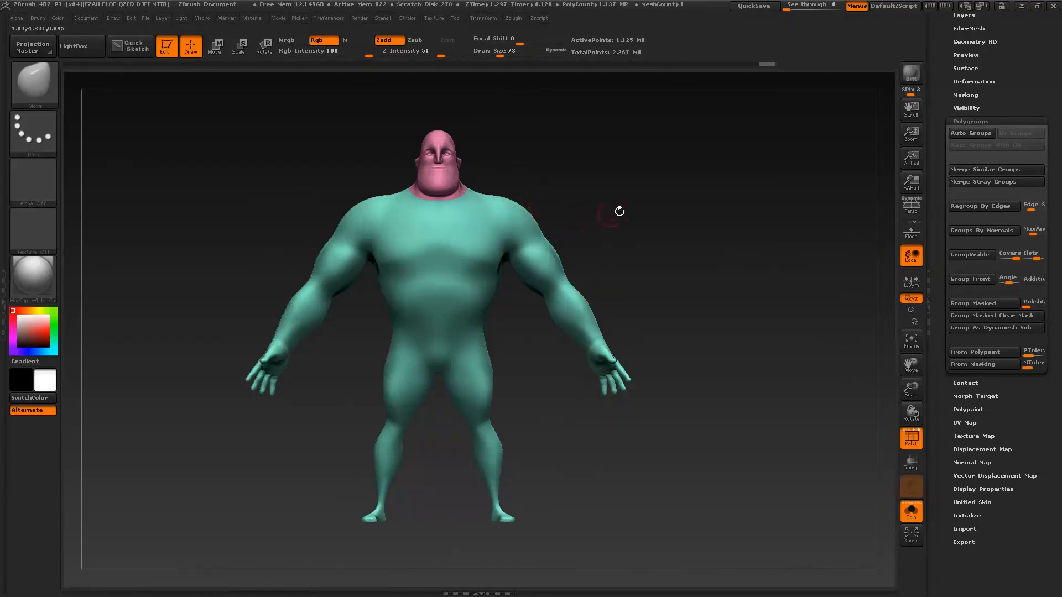
pyautogui.keyDown('alt'); pyautogui.moveTo(584, 178); pyautogui.dragTo(608, 332); pyautogui.keyUp('alt')
pyautogui.press('s')
pyautogui.moveTo(470, 267)
pyautogui.mouseDown()
pyautogui.moveTo(482, 268)
pyautogui.moveTo(487, 237)
pyautogui.moveTo(458, 274)
pyautogui.mouseUp()
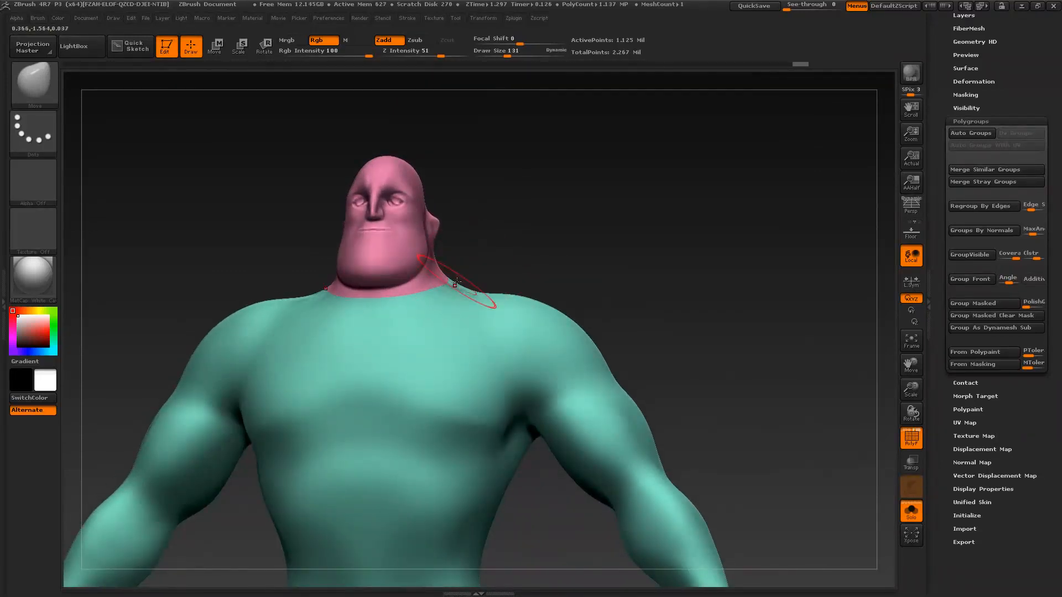
pyautogui.moveTo(490, 259); pyautogui.dragTo(498, 293)
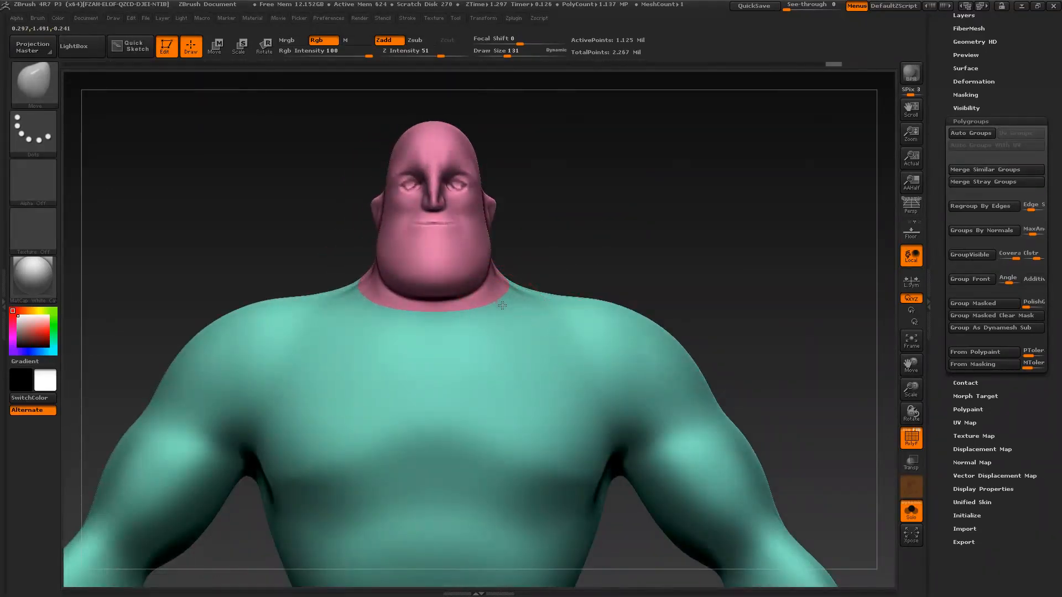
pyautogui.moveTo(526, 289); pyautogui.dragTo(498, 285)
pyautogui.keyDown('alt'); pyautogui.moveTo(606, 259); pyautogui.dragTo(719, 260); pyautogui.keyUp('alt')
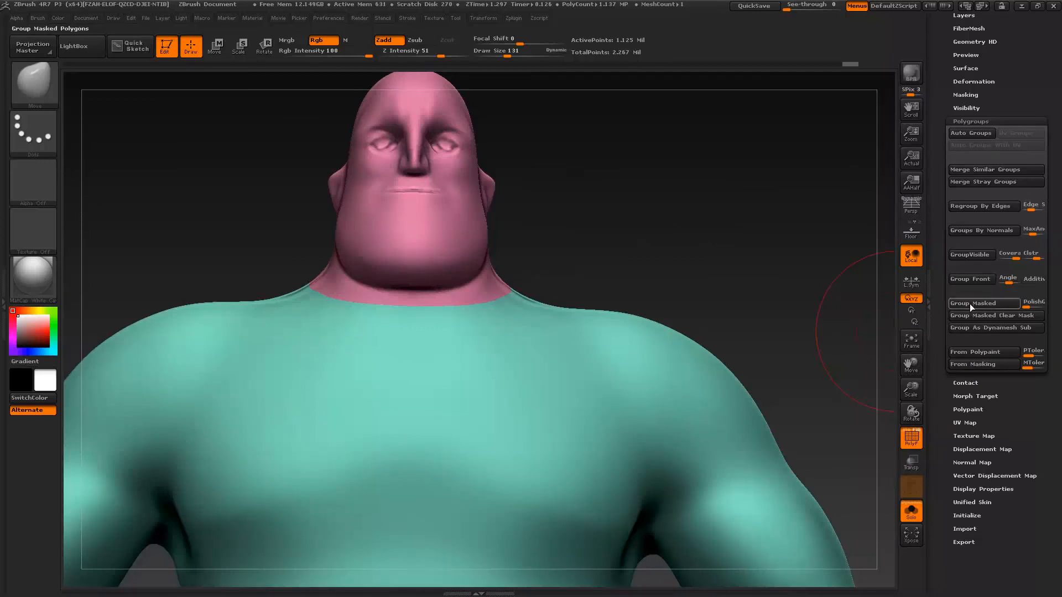
# - Combine the entire visible body into a single polygroup and smooth the base of the neck
pyautogui.click(967, 256)
pyautogui.moveTo(640, 204)
pyautogui.mouseDown()
pyautogui.moveTo(614, 221)
pyautogui.moveTo(617, 255)
pyautogui.moveTo(640, 200)
pyautogui.moveTo(597, 238)
pyautogui.mouseUp()
pyautogui.keyDown('shift'); pyautogui.moveTo(580, 282); pyautogui.dragTo(555, 295); pyautogui.keyUp('shift')
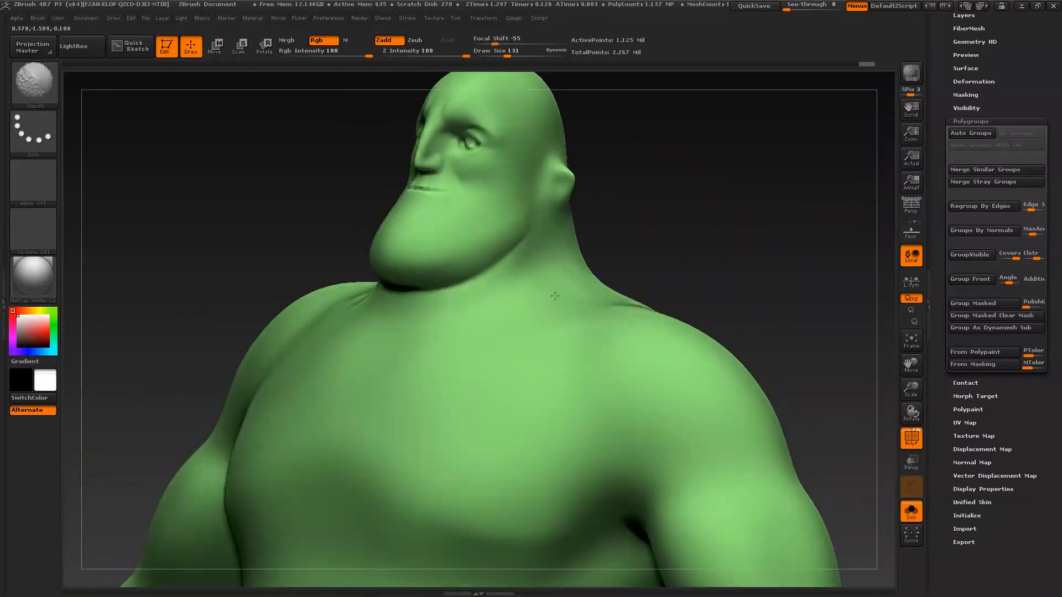
# - Set the Move brush's draw size to 62 and refine the neck-to-shoulder transition with Move and Smooth strokes
pyautogui.press('b')
pyautogui.press('m')
pyautogui.press('v')
pyautogui.press('s')
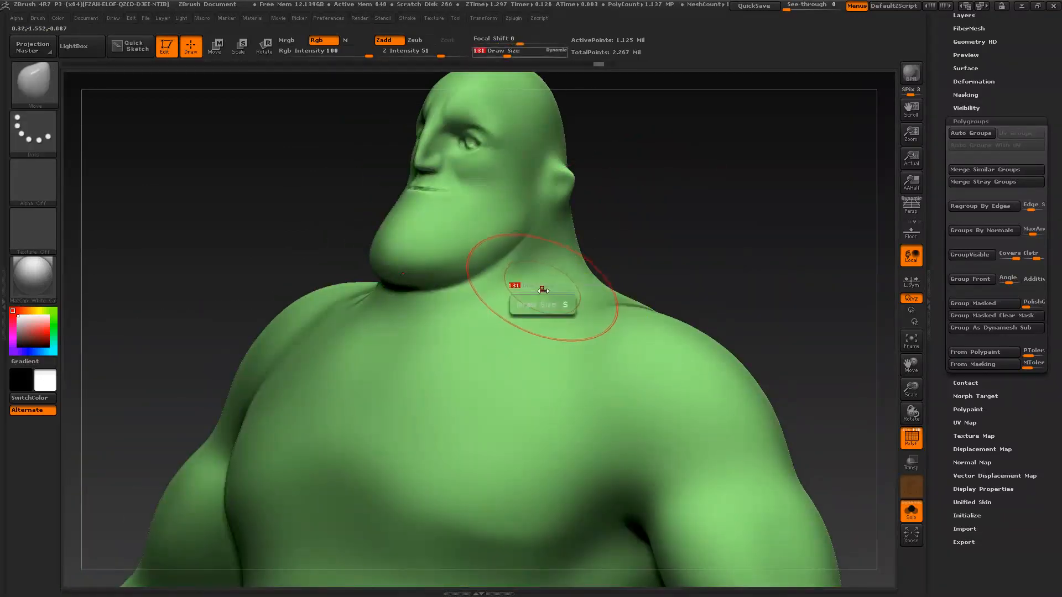
pyautogui.keyDown('shift'); pyautogui.moveTo(530, 301); pyautogui.dragTo(627, 302); pyautogui.keyUp('shift')
pyautogui.moveTo(673, 251); pyautogui.dragTo(646, 264)
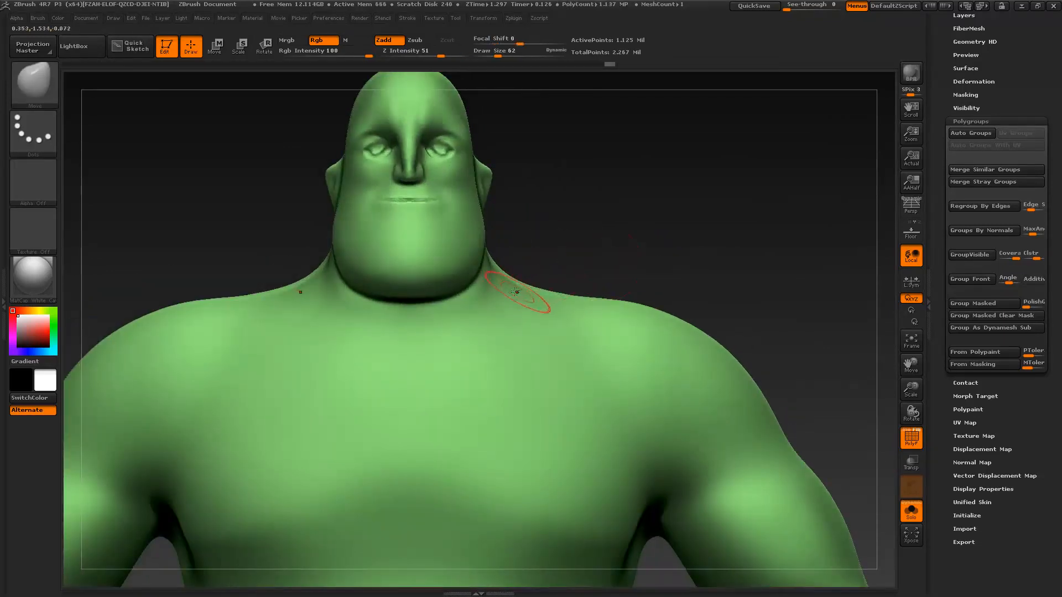